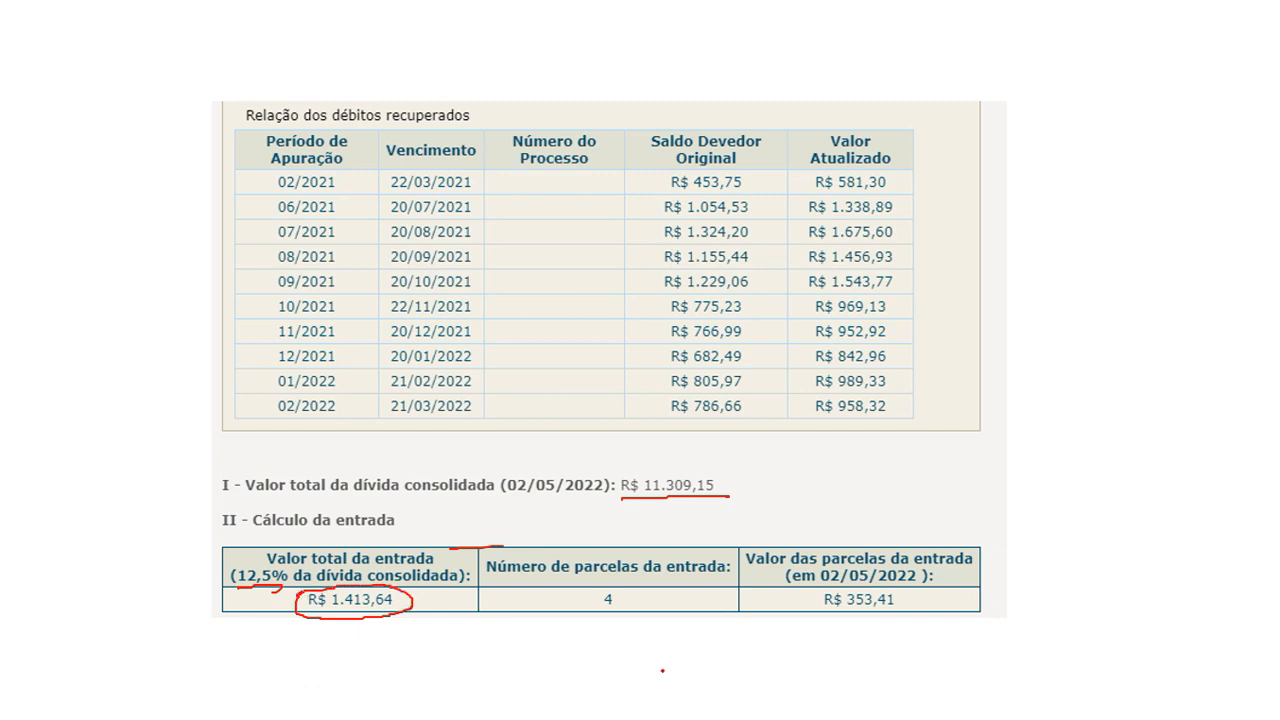
- Circle the 4 entry instalments and the R$ 353,41 instalment value on the slide, and handwrite 300,00 beside the debt total
mouse_move(591, 601)
left_mouse_down()
mouse_move(626, 614)
mouse_move(612, 588)
mouse_move(572, 618)
left_mouse_up()
mouse_move(824, 628)
left_mouse_down()
mouse_move(898, 612)
mouse_move(900, 596)
mouse_move(812, 590)
mouse_move(828, 626)
left_mouse_up()
left_click(854, 617)
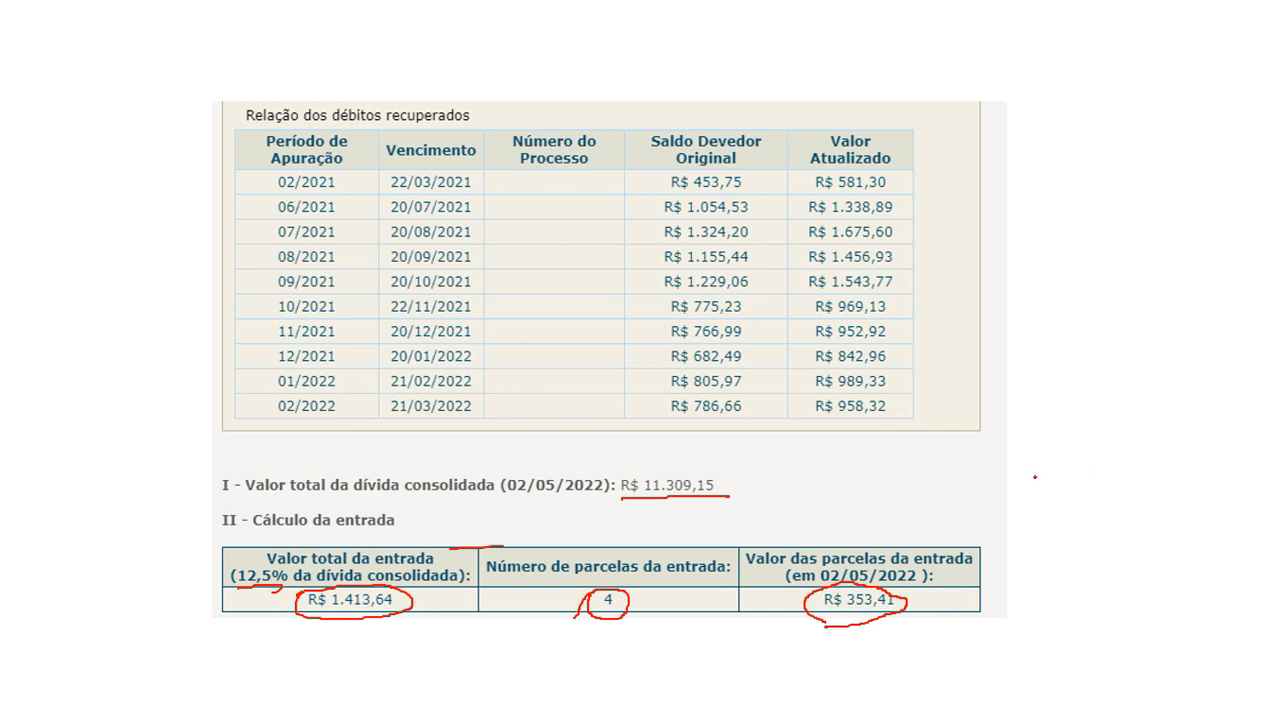
mouse_move(1034, 472)
left_mouse_down()
mouse_move(1058, 481)
mouse_move(1038, 497)
left_mouse_up()
mouse_move(1068, 474)
left_mouse_down()
mouse_move(1068, 490)
mouse_move(1070, 473)
mouse_move(1110, 471)
mouse_move(1140, 498)
mouse_move(1210, 470)
left_mouse_up()
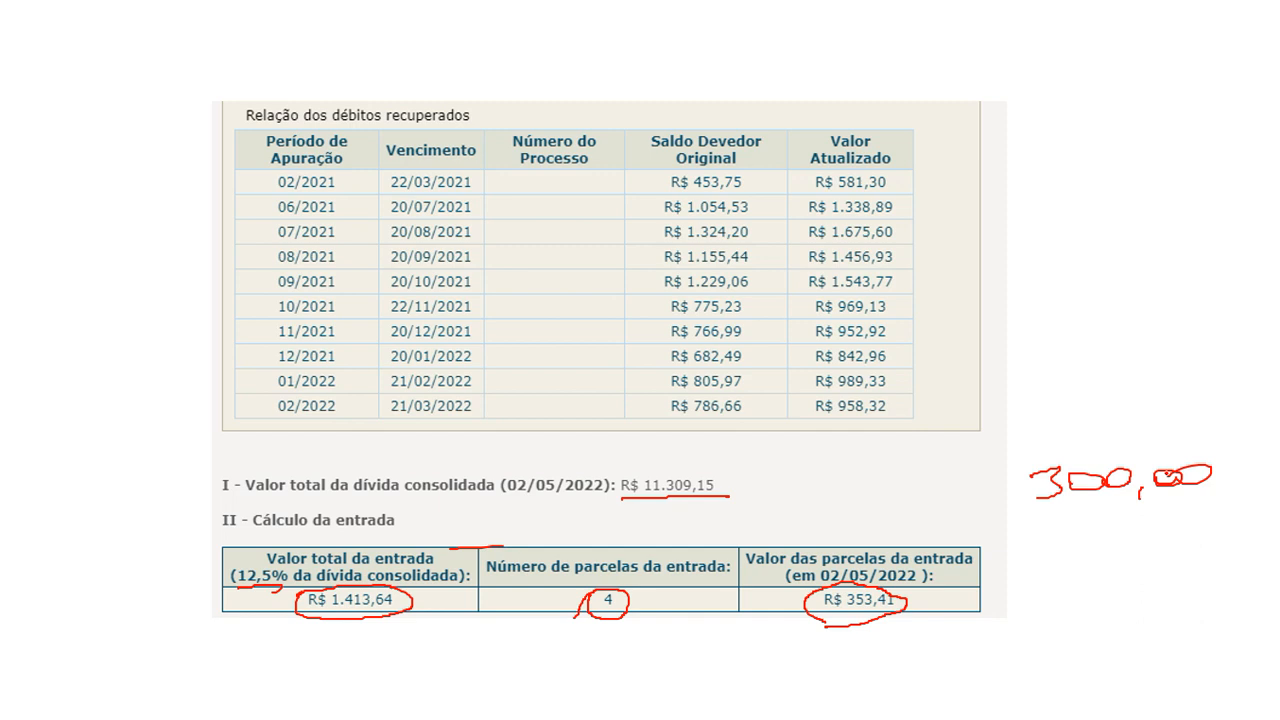
- Calculate 1413/300 in the Windows calculator and return to the slide
key("super+r")
key("Return")
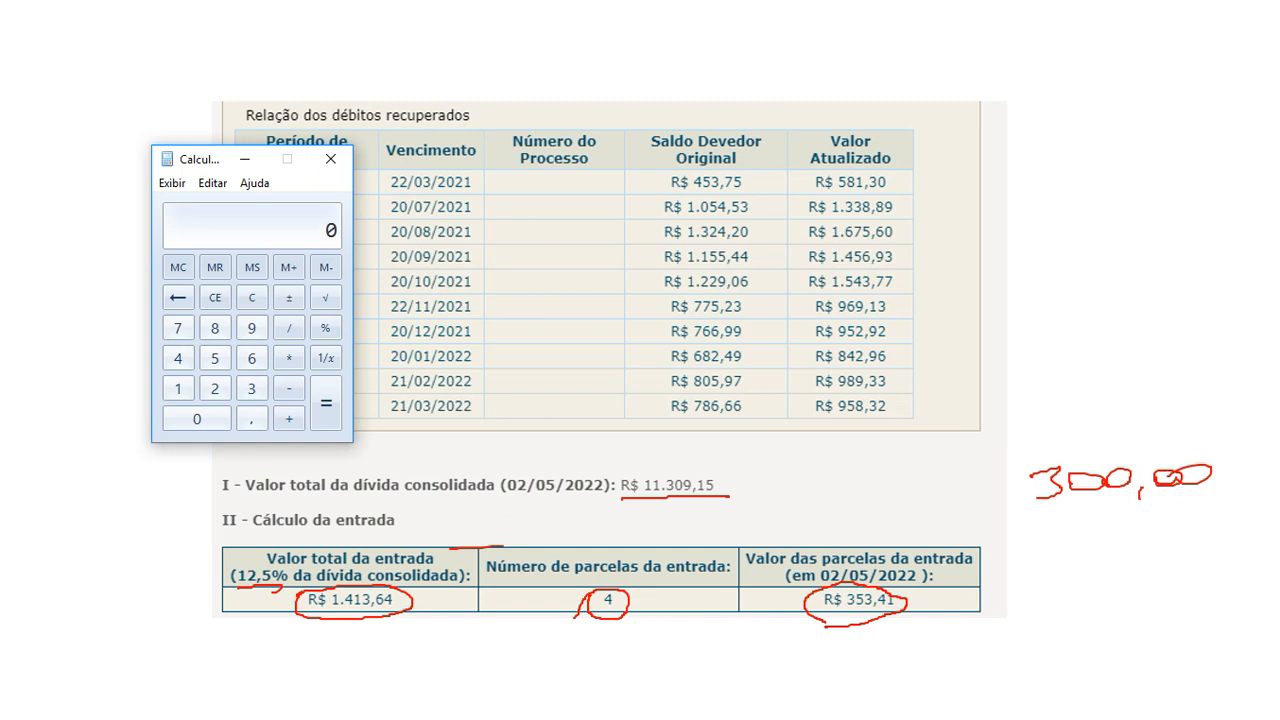
type("1413/300")
key("Return")
left_click(642, 418)
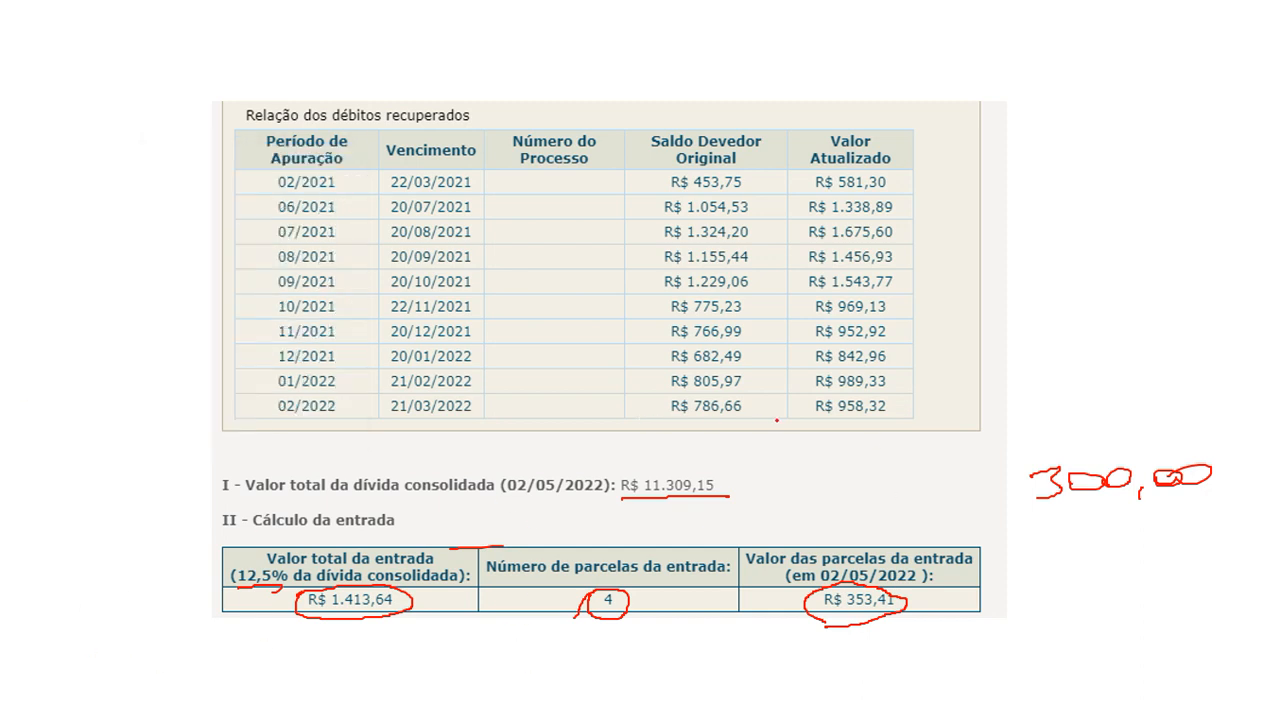
- Advance past the final slide and switch to the Pasta1 workbook in Excel
key("Right")
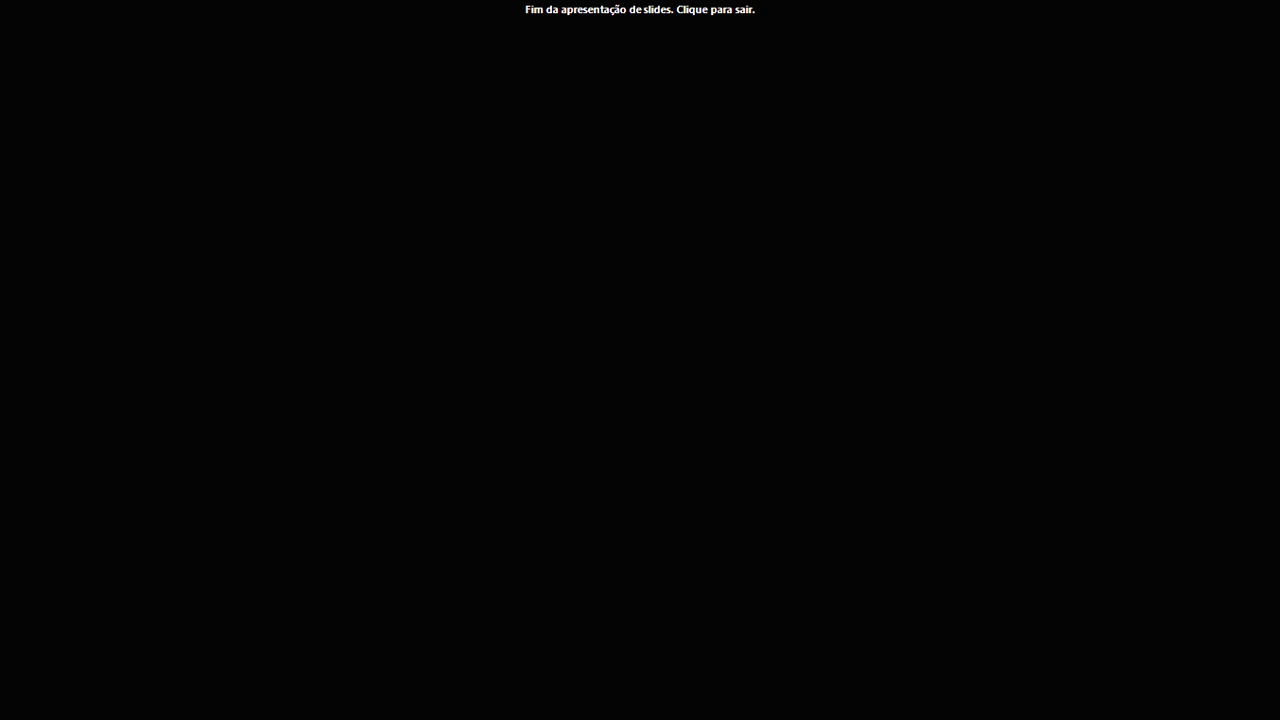
key("alt+Tab")
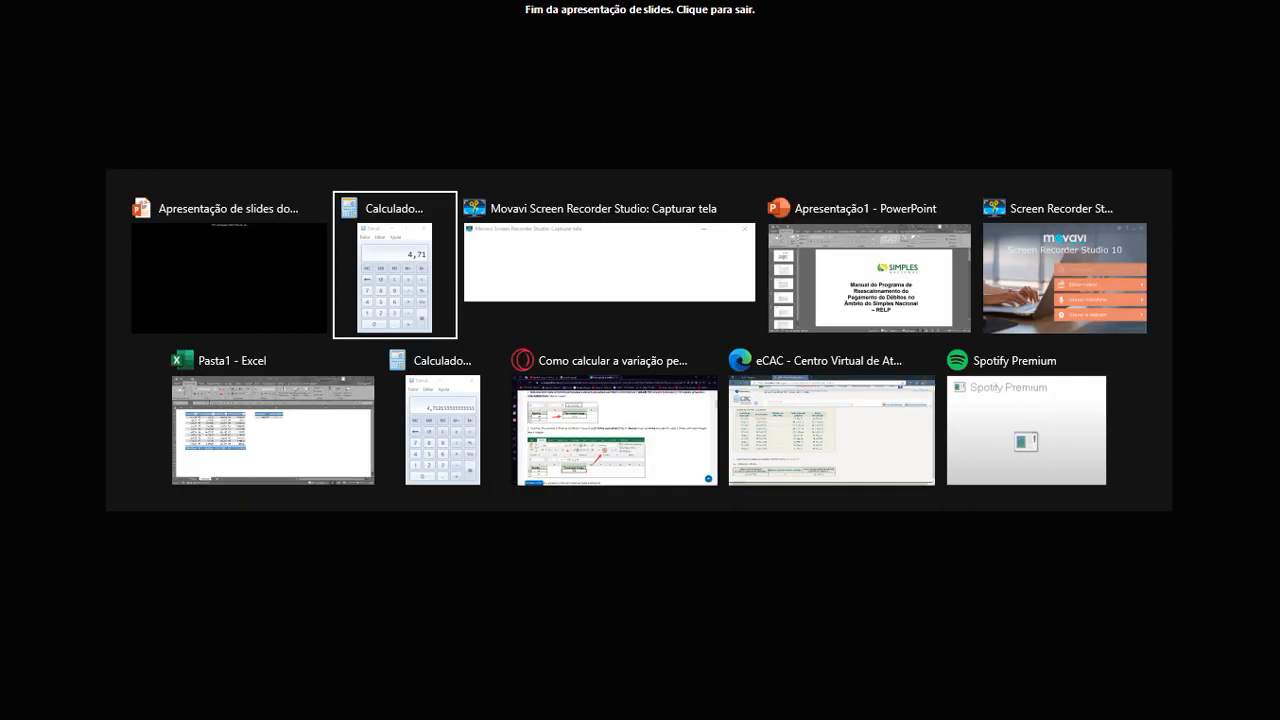
key("alt+Tab")
key("alt+Tab")
key("alt+Tab")
key("alt+Tab")
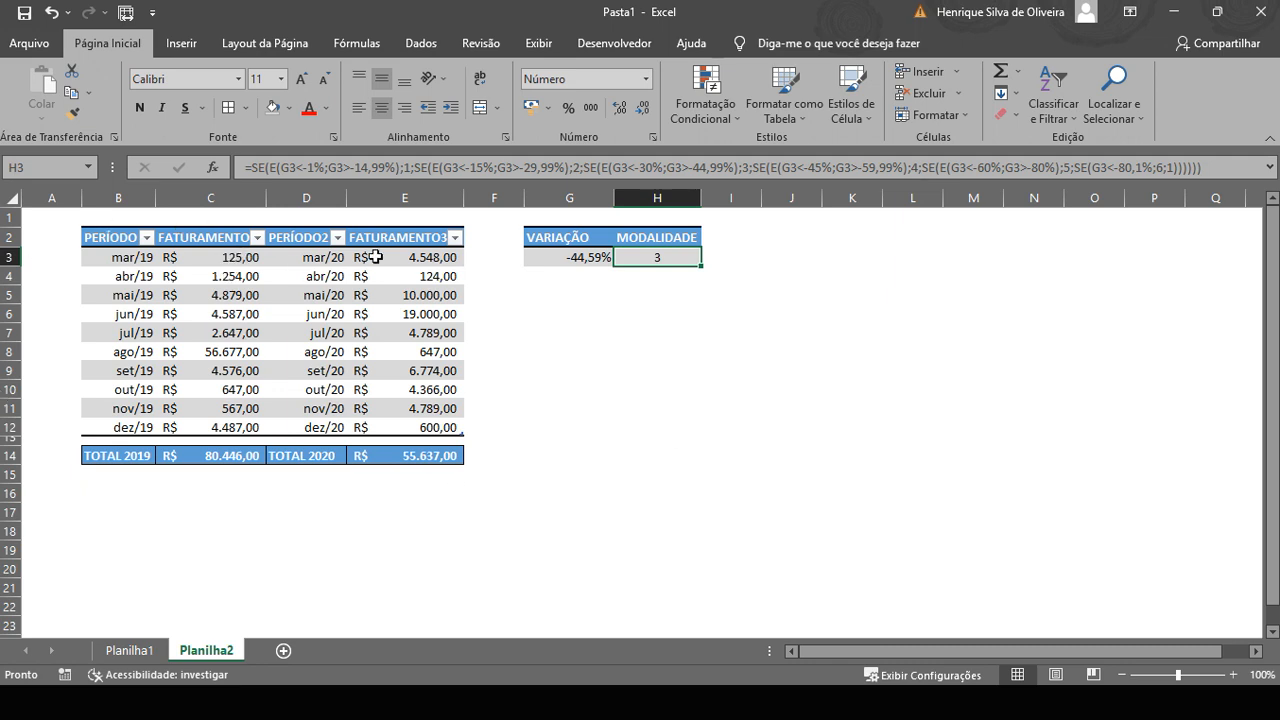
- Collapse the ribbon, enlarge the sheet to 145%, and inspect the VARIAÇÃO and MODALIDADE formulas
left_click(1270, 137)
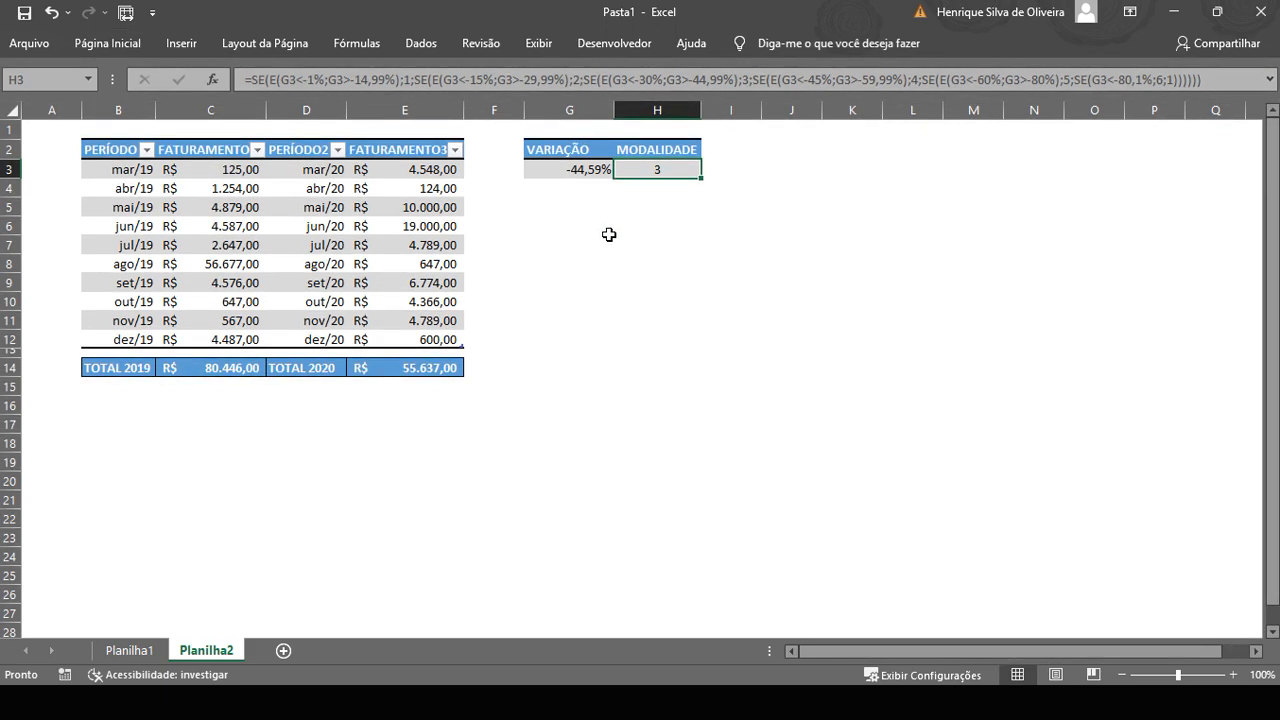
scroll(609, 234, "up", 3)
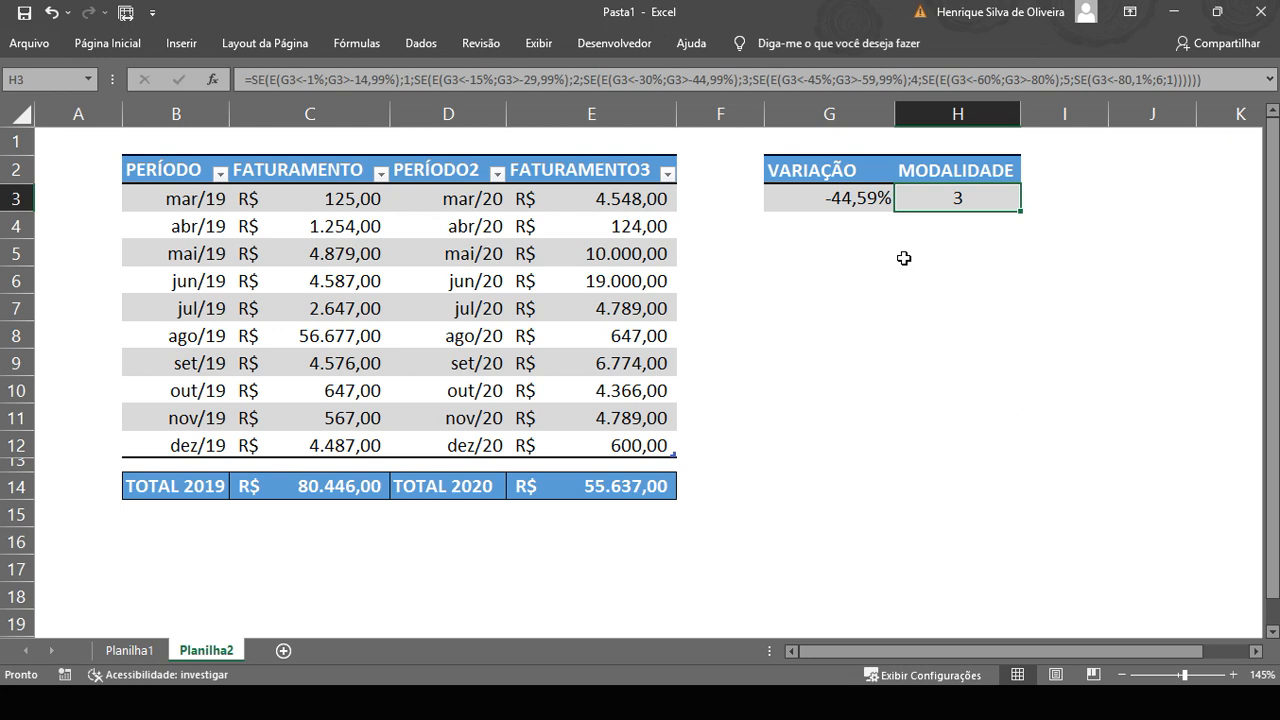
left_click(852, 199)
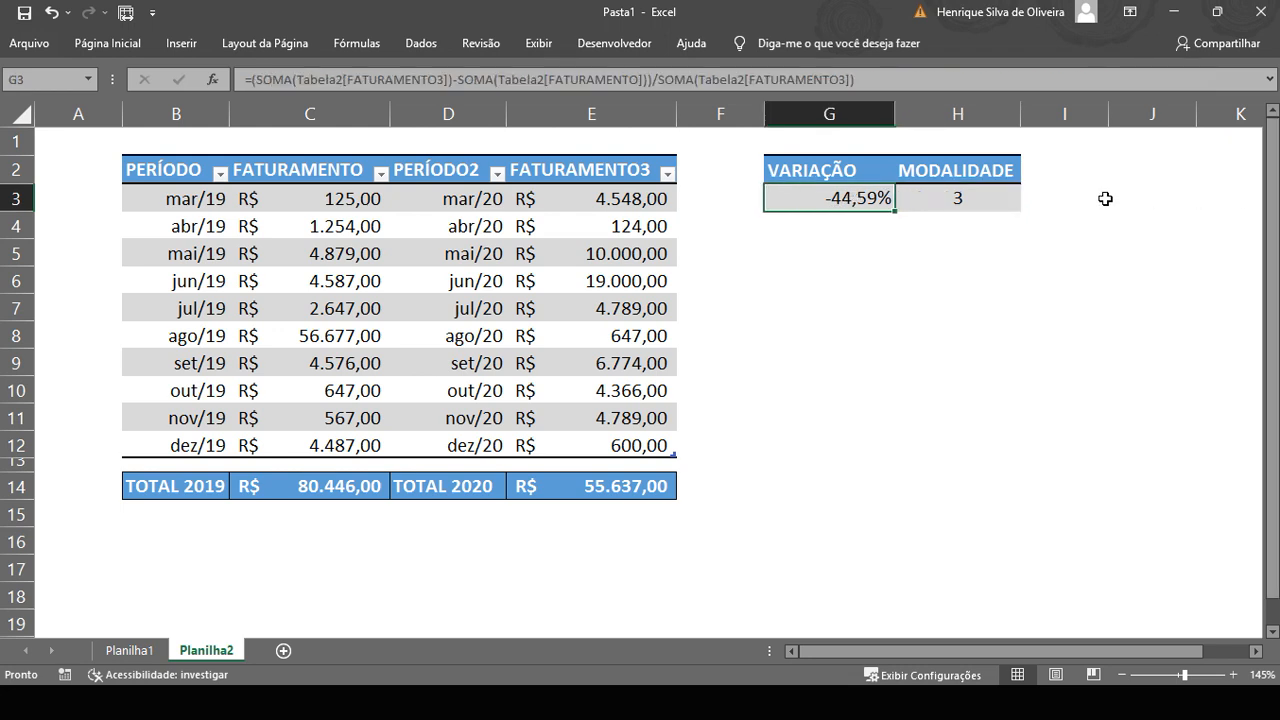
left_click(978, 202)
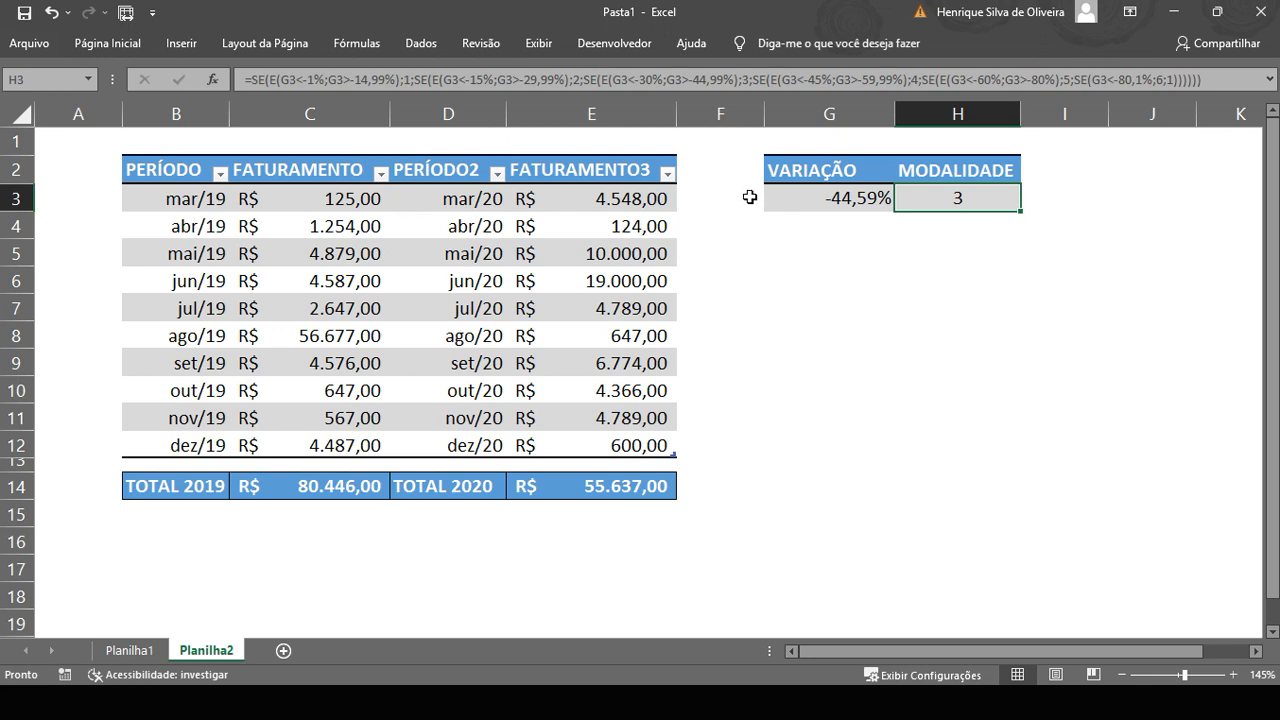
- Set the mai/20 revenue to 5000 and check the VARIAÇÃO and MODALIDADE cells
left_click(636, 260)
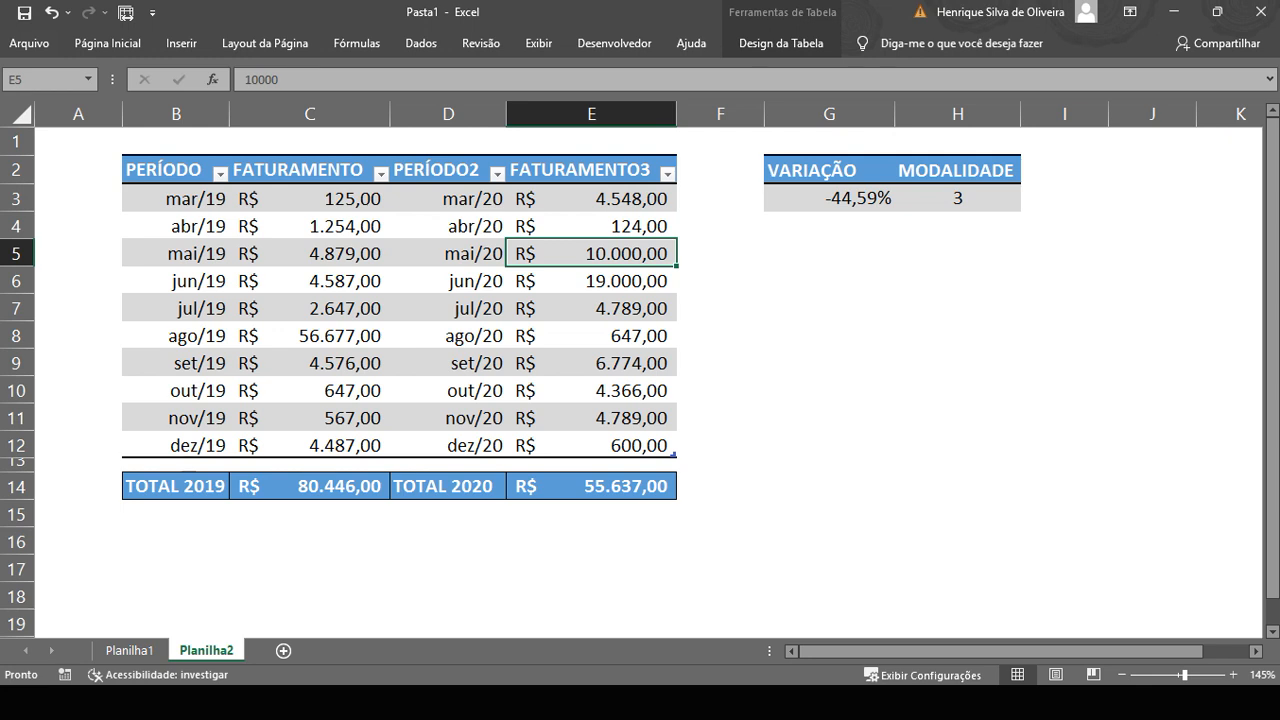
type("5000")
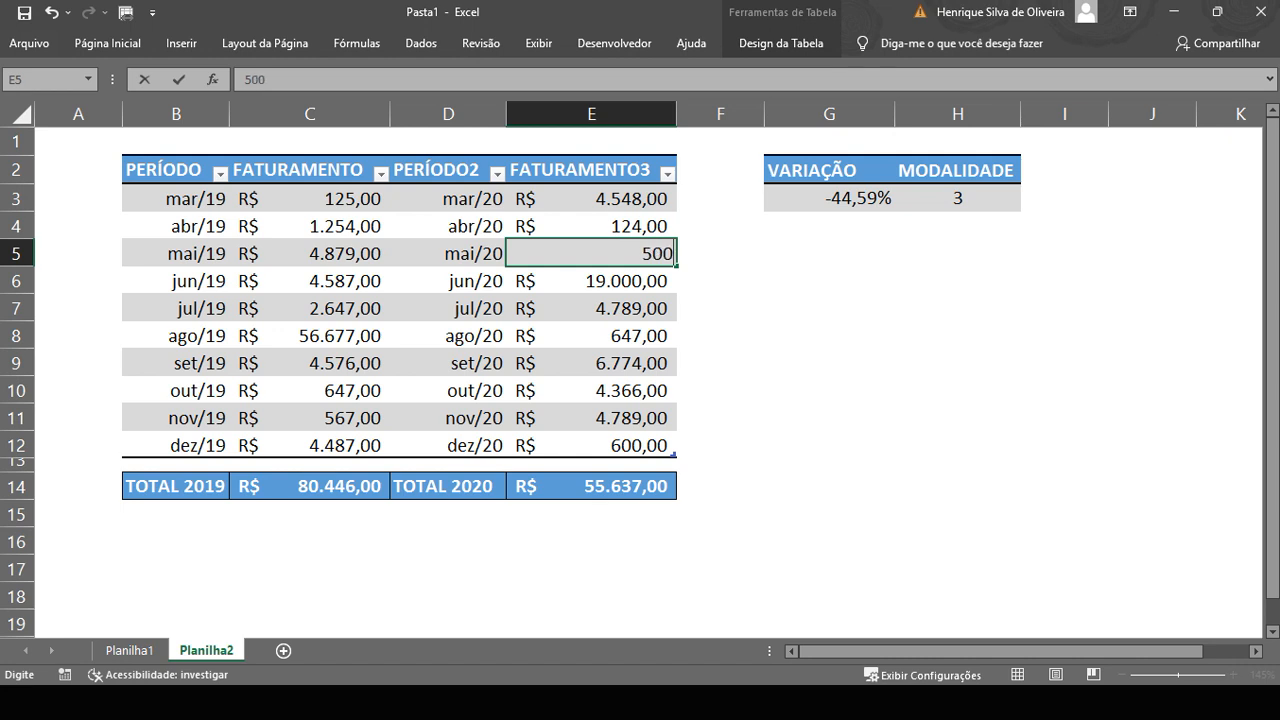
key("Return")
key("Up")
key("Up")
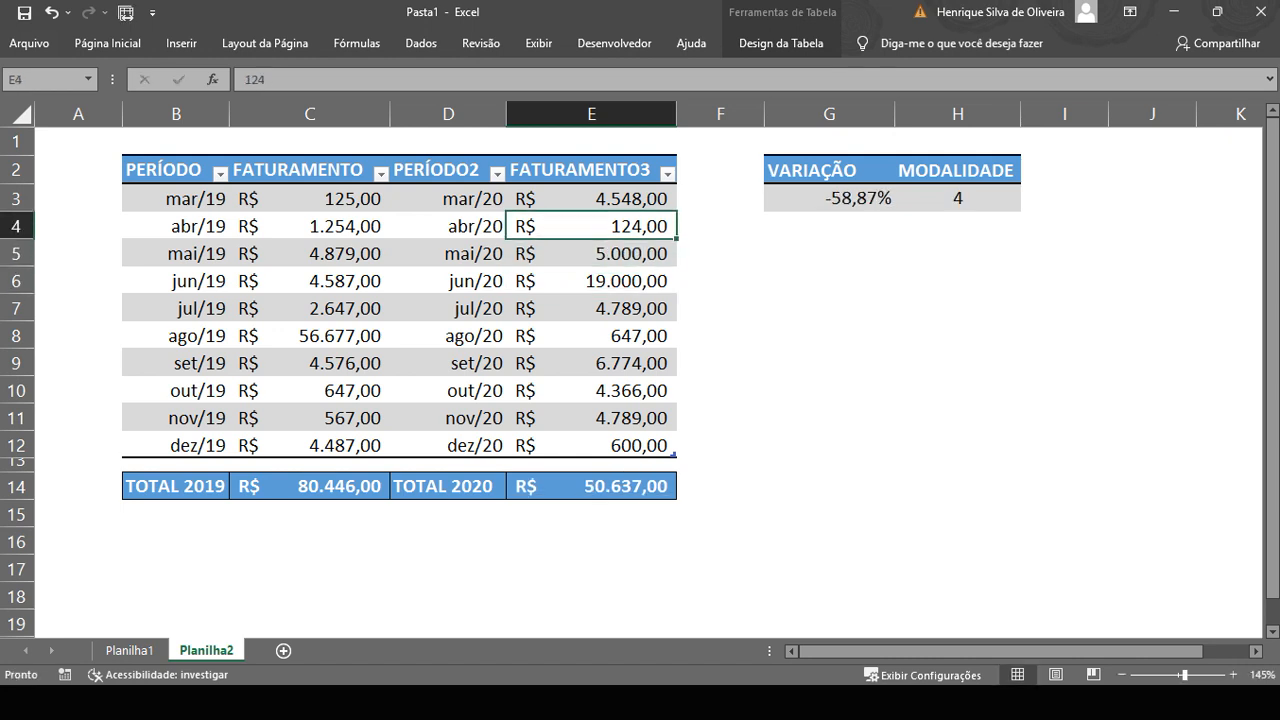
key("Right")
key("Right")
key("Up")
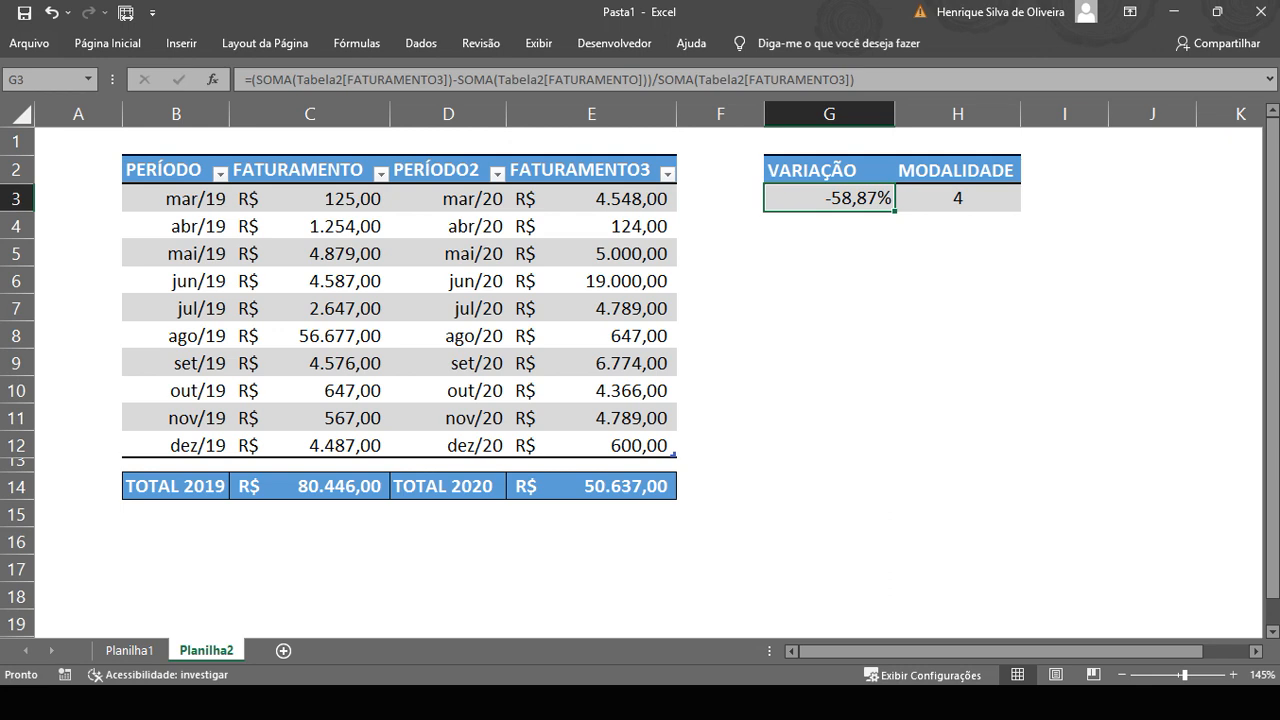
key("Right")
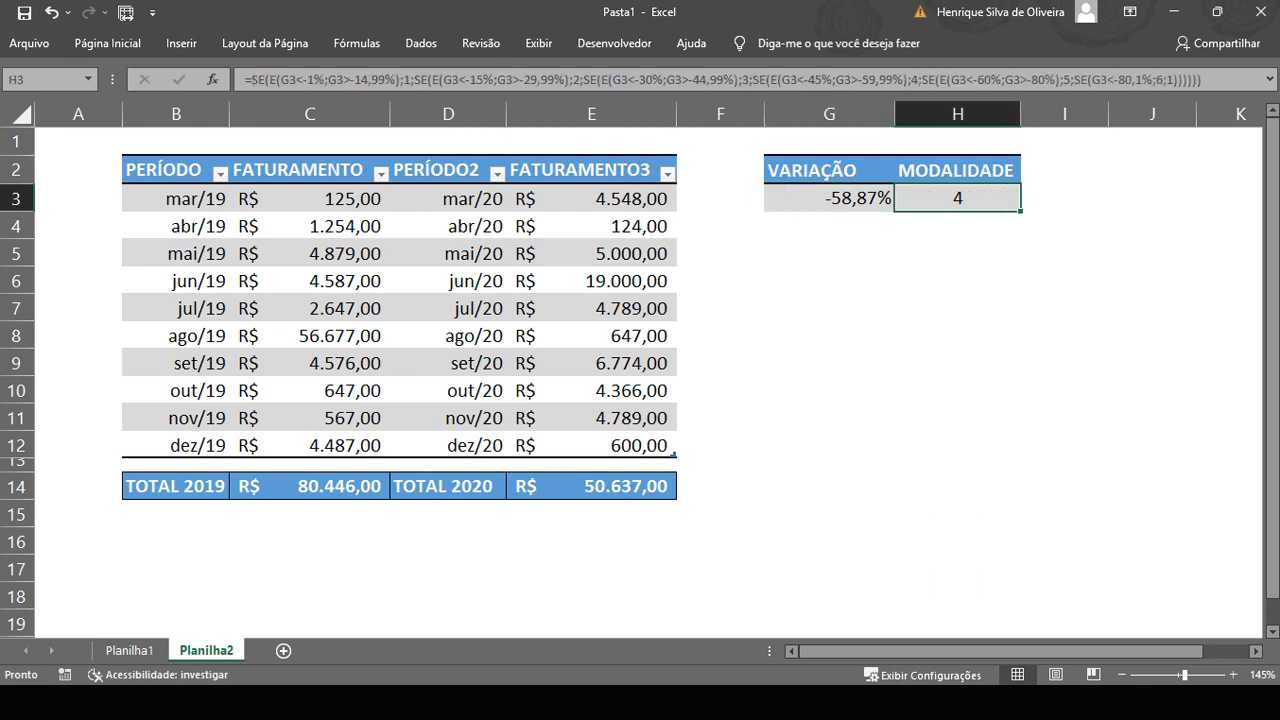
- Set the mai/20 revenue in the FATURAMENTO3 column to 15000
key("Left")
key("Left")
key("Left")
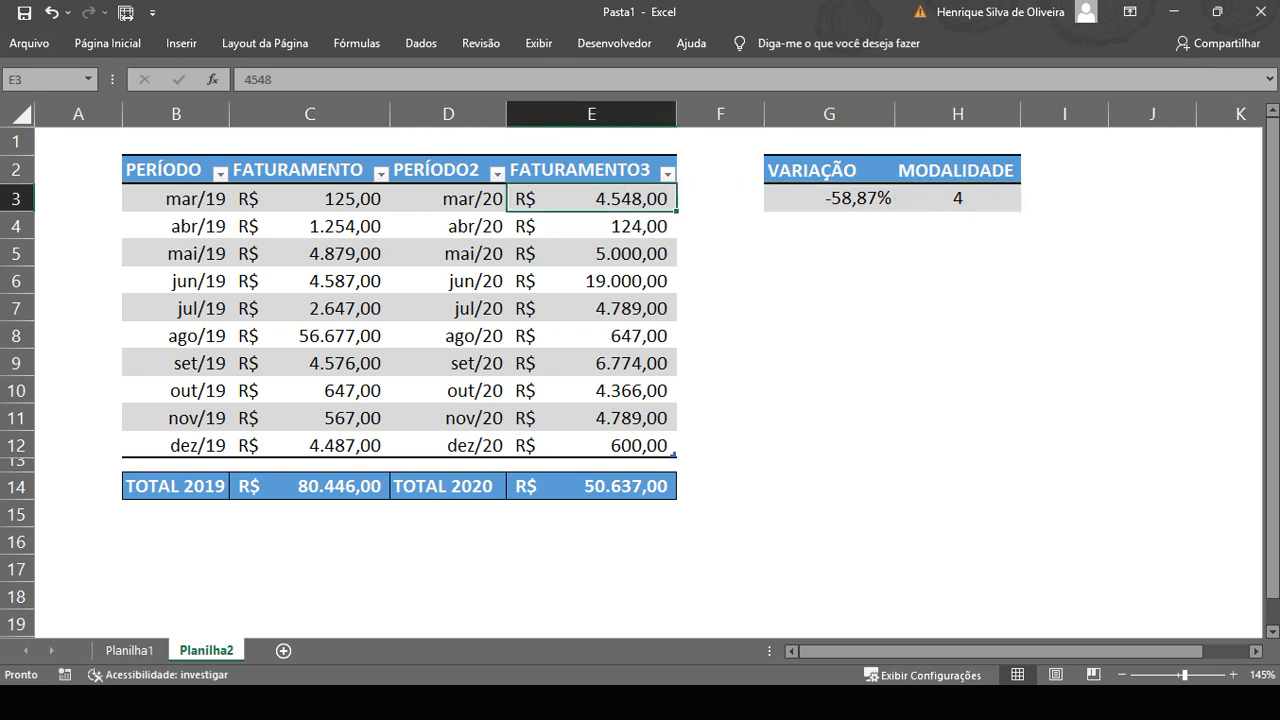
key("Down")
key("Down")
type("15000")
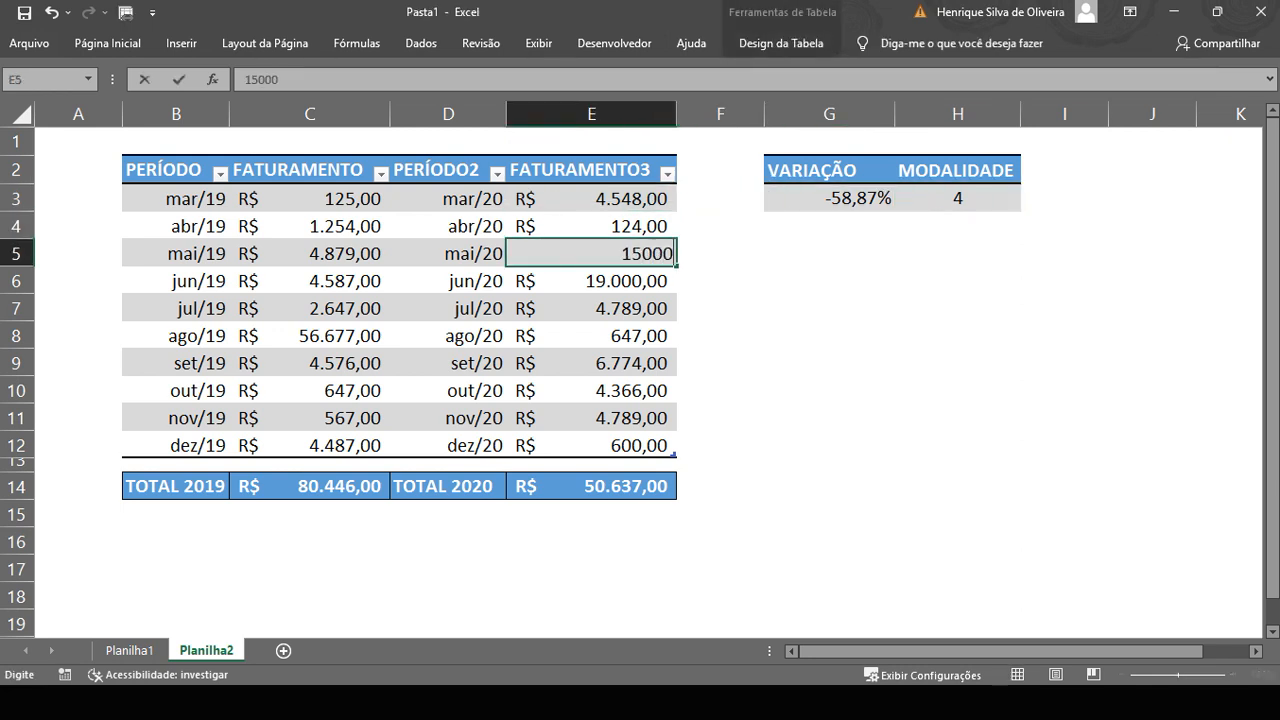
key("Return")
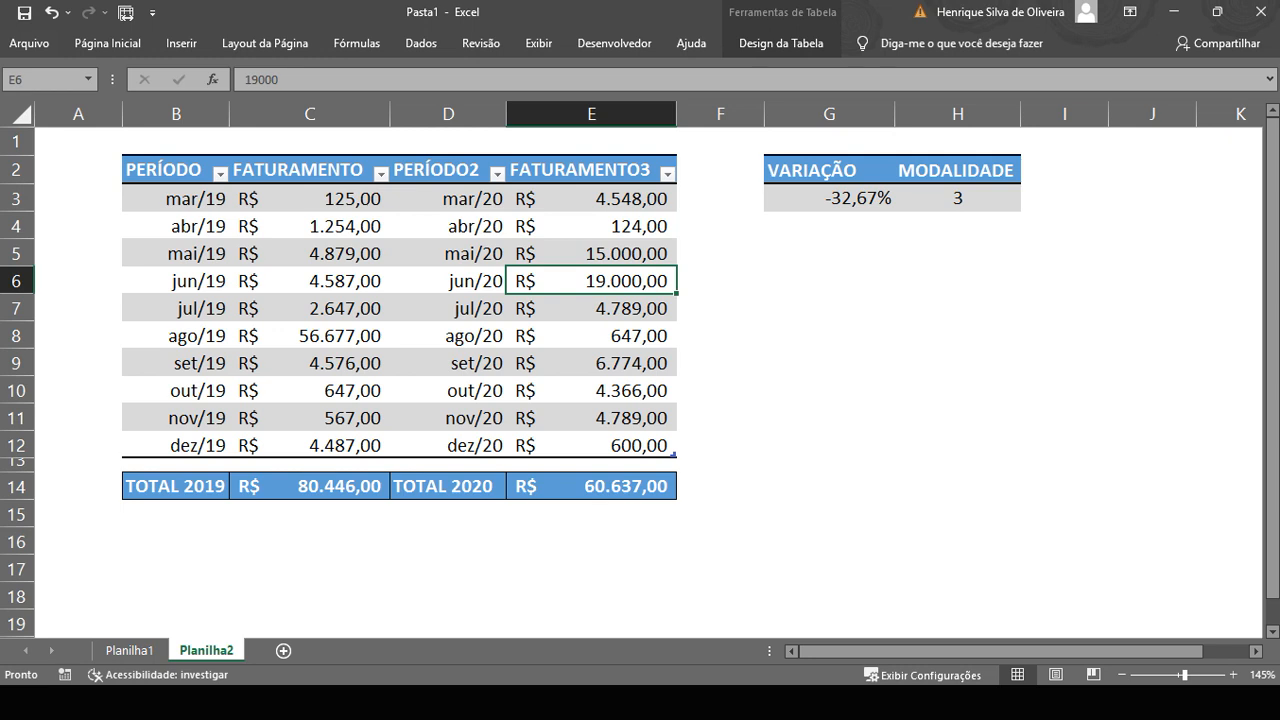
- Examine how the VARIAÇÃO and MODALIDADE cells respond to the mai/20 revenue
key("Up")
key("Up")
key("Right")
key("Right")
key("Up")
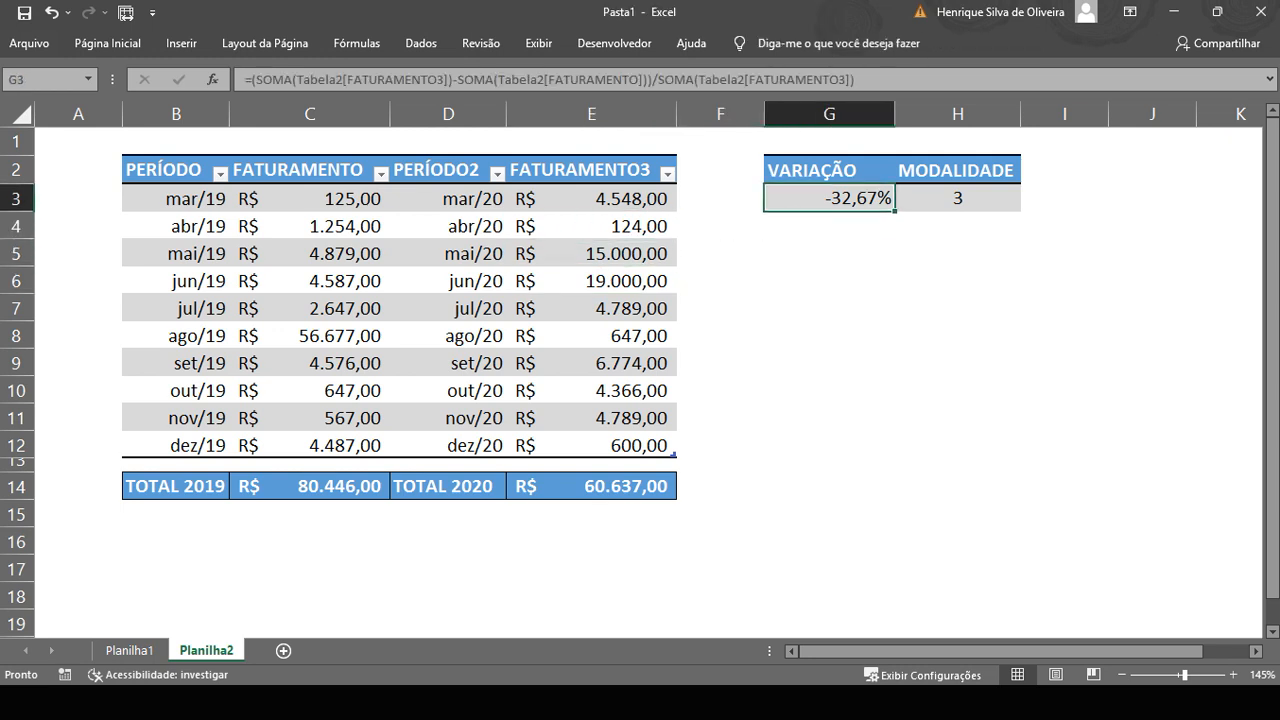
key("Down")
key("Down")
key("Left")
key("Left")
key("Left")
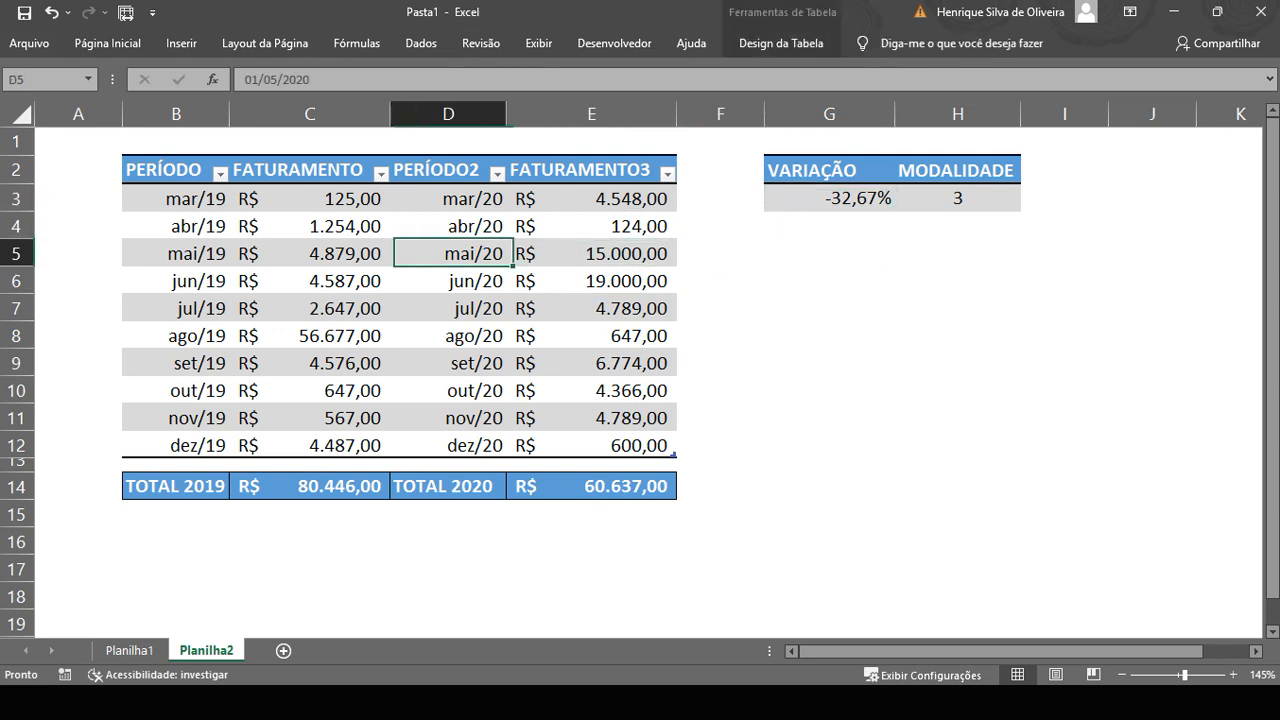
key("Right")
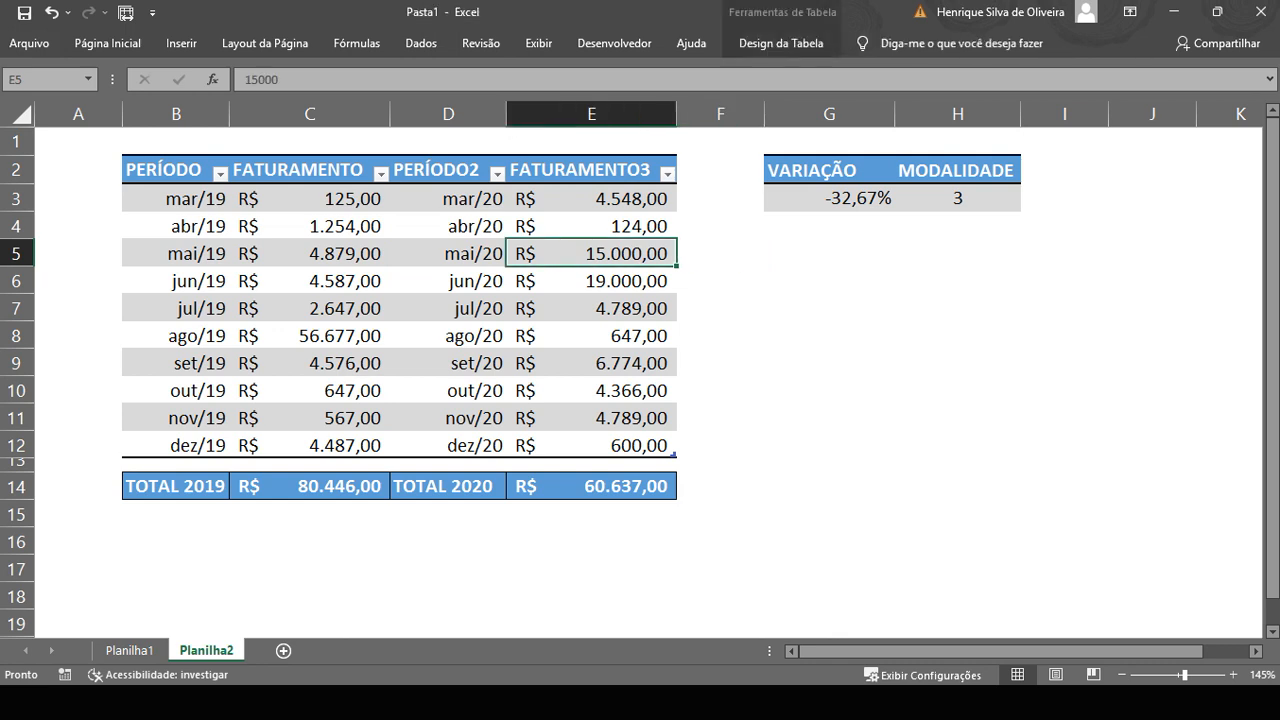
key("Right")
key("Right")
key("Up")
key("Up")
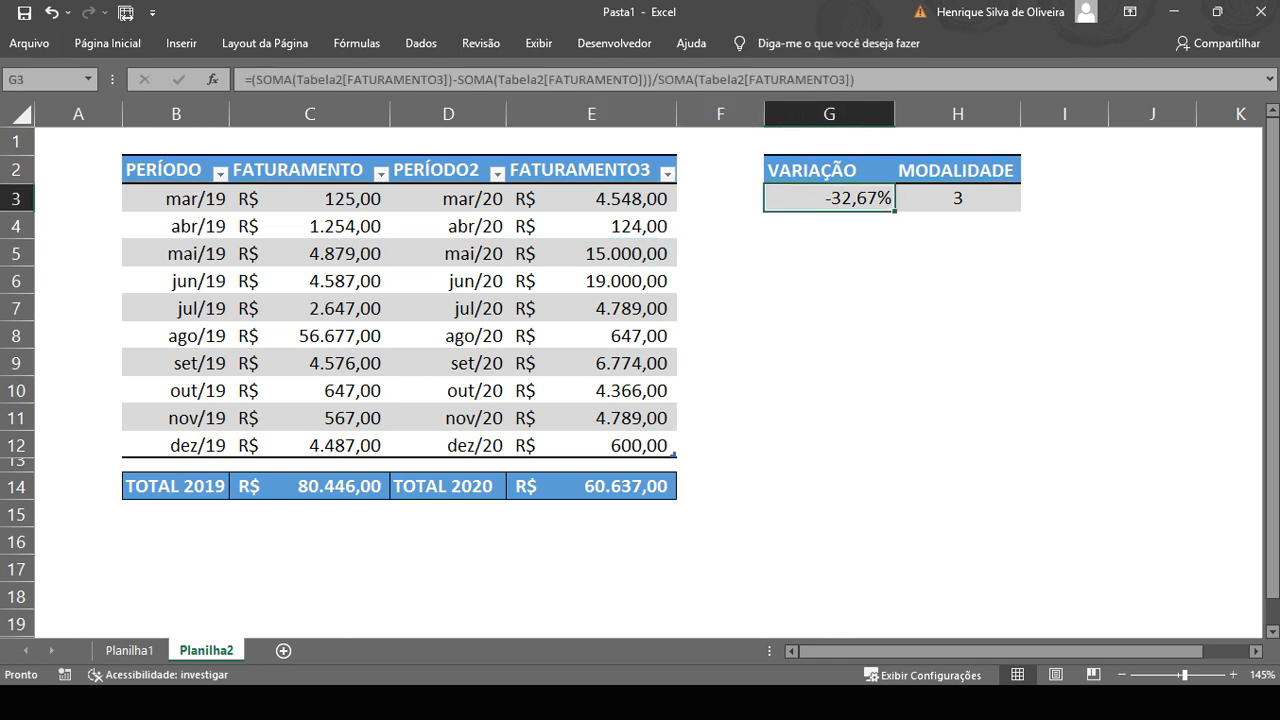
key("Right")
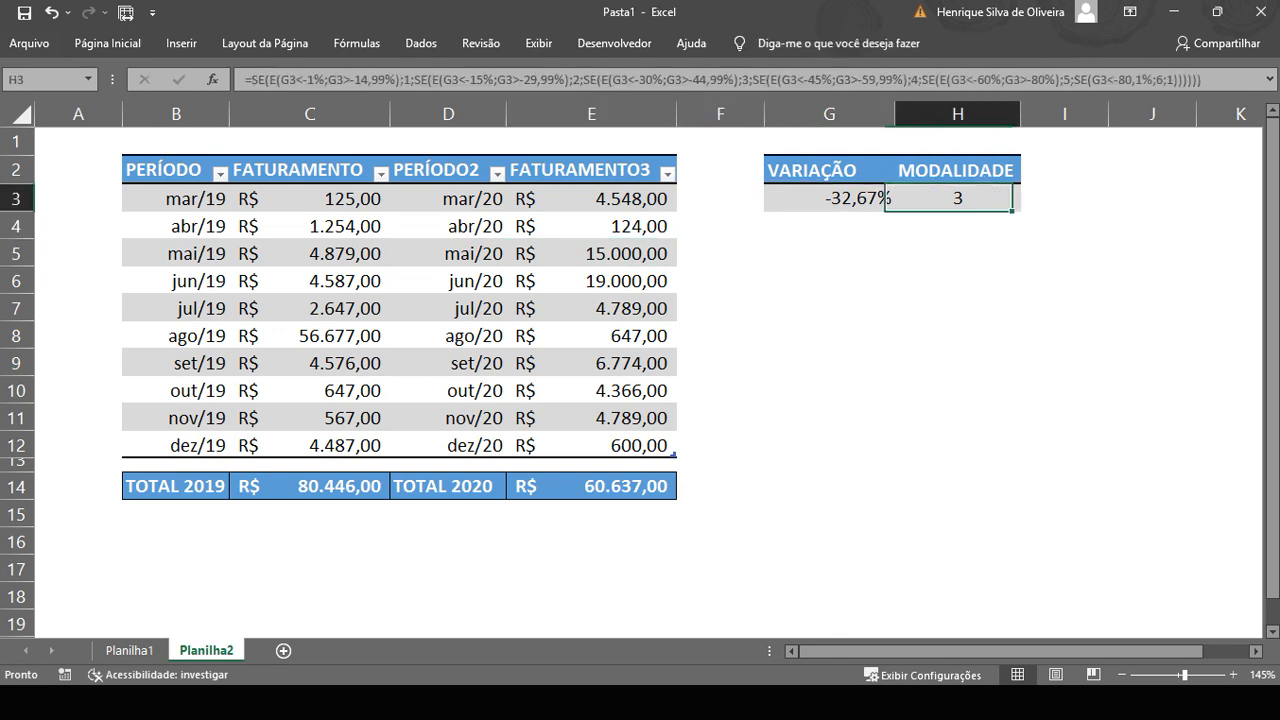
key("Left")
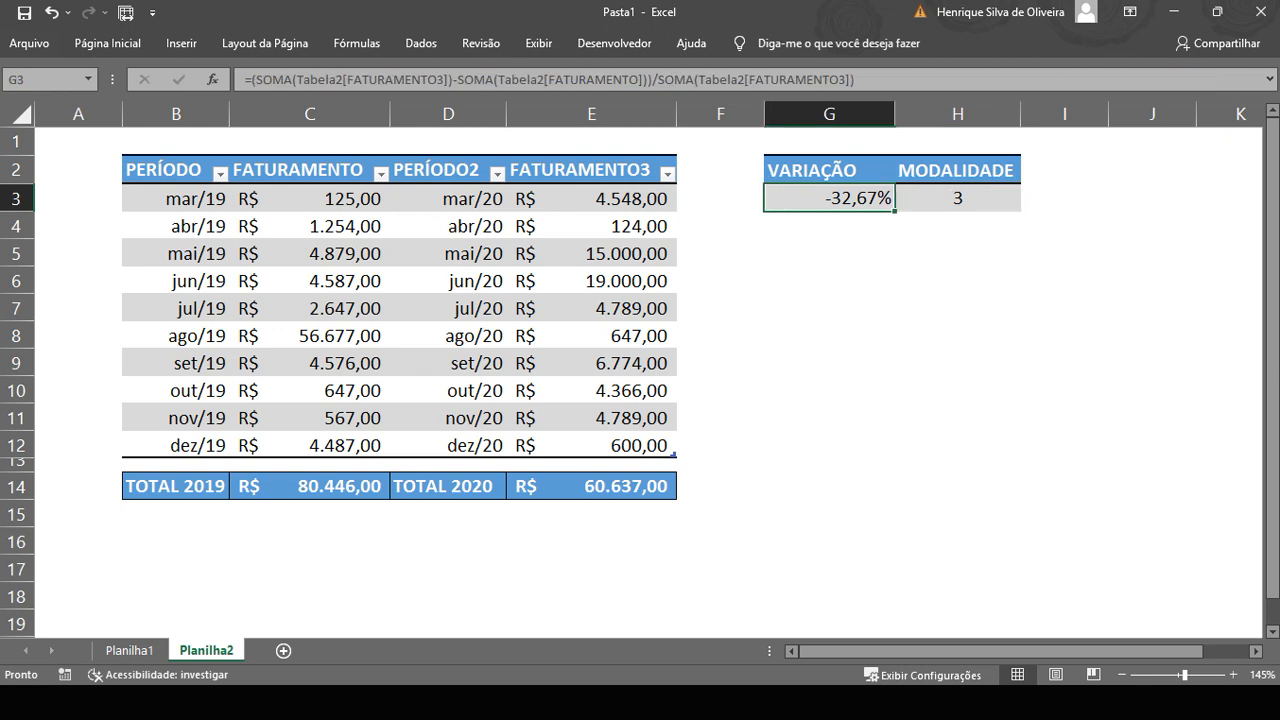
key("Right")
key("Left")
key("Right")
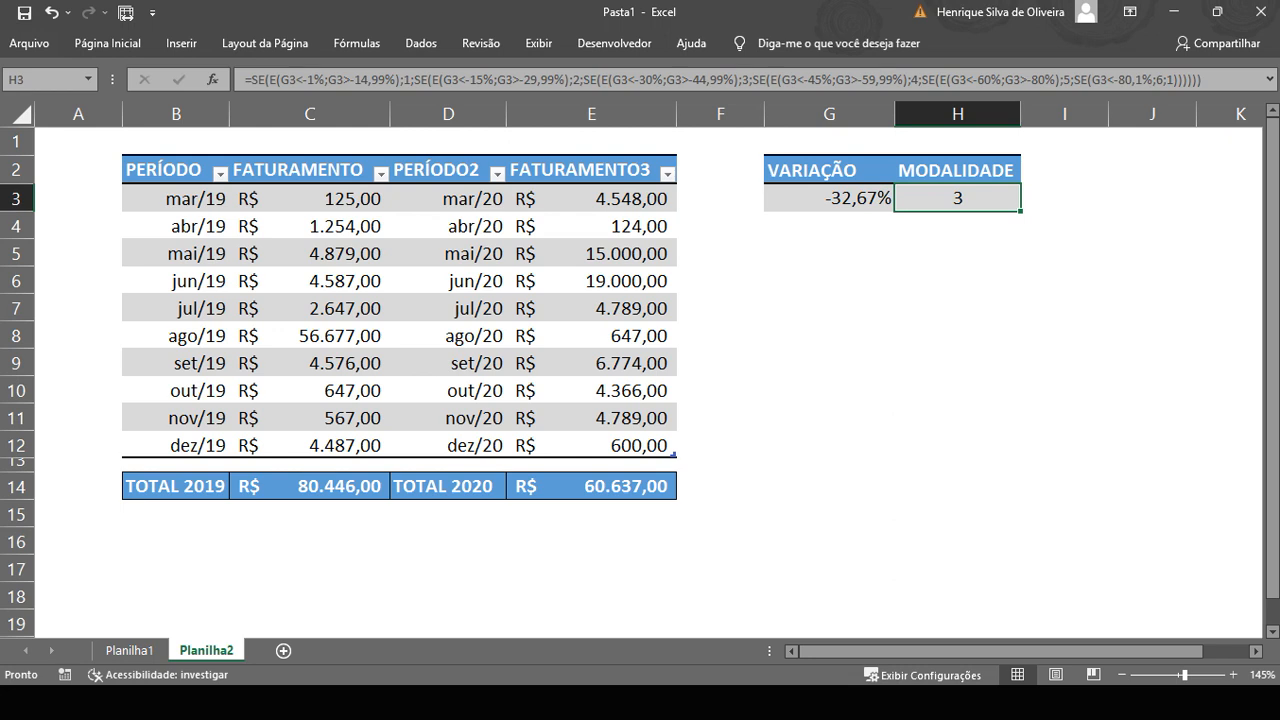
key("Left")
key("Left")
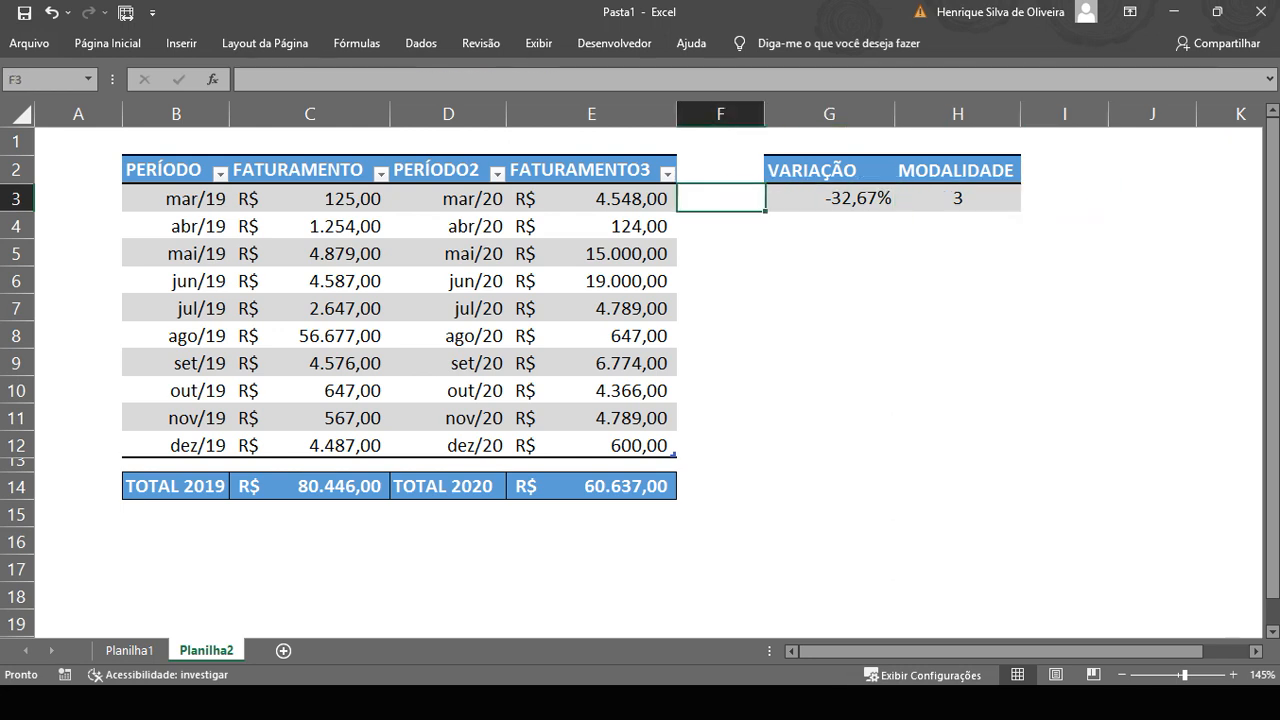
- Set the mai/20 revenue in the FATURAMENTO3 column to 500000
key("Down")
key("Left")
key("Left")
key("Down")
key("Right")
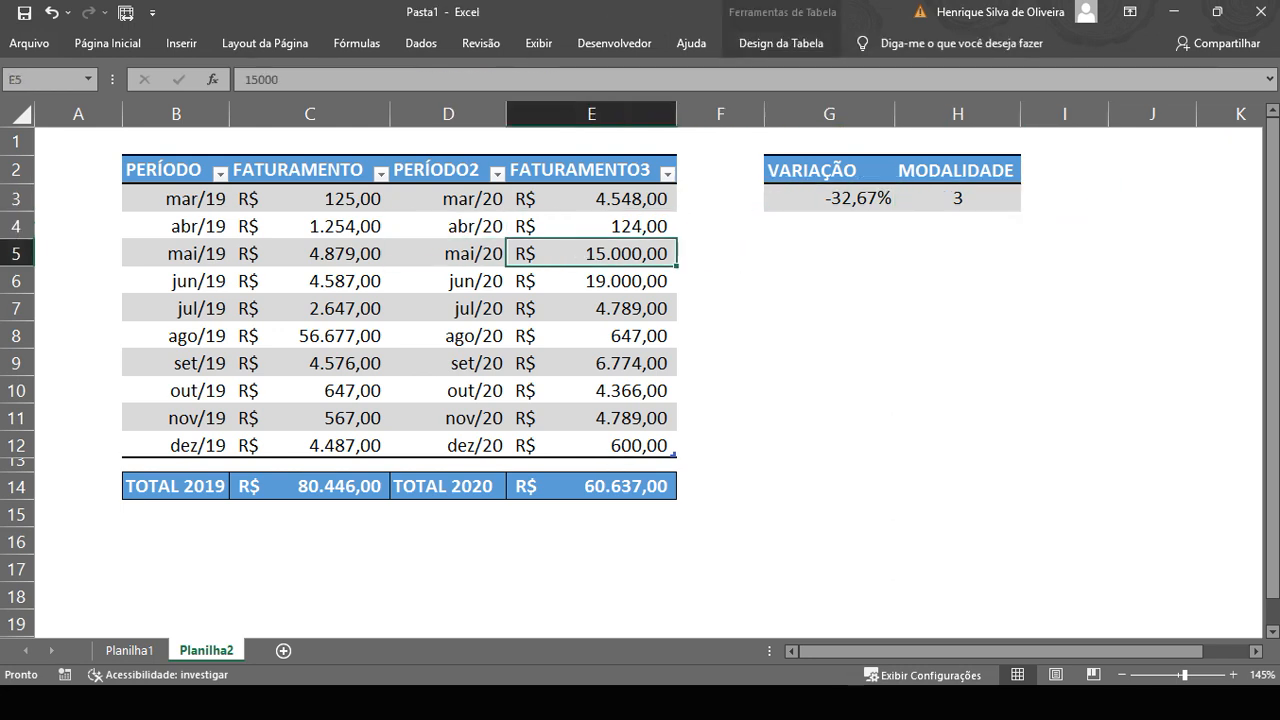
type("500000")
key("Return")
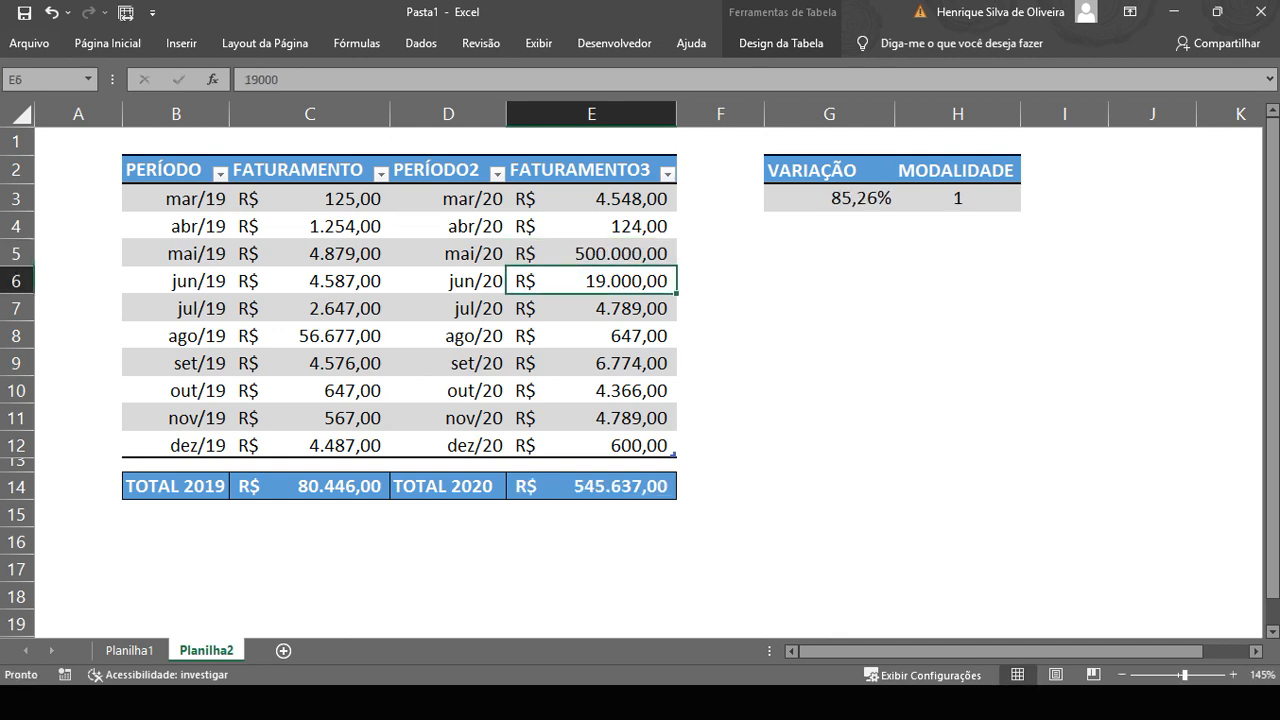
- Review the 2020 revenue column and the TOTAL 2019 and TOTAL 2020 cells below the table
key("Up")
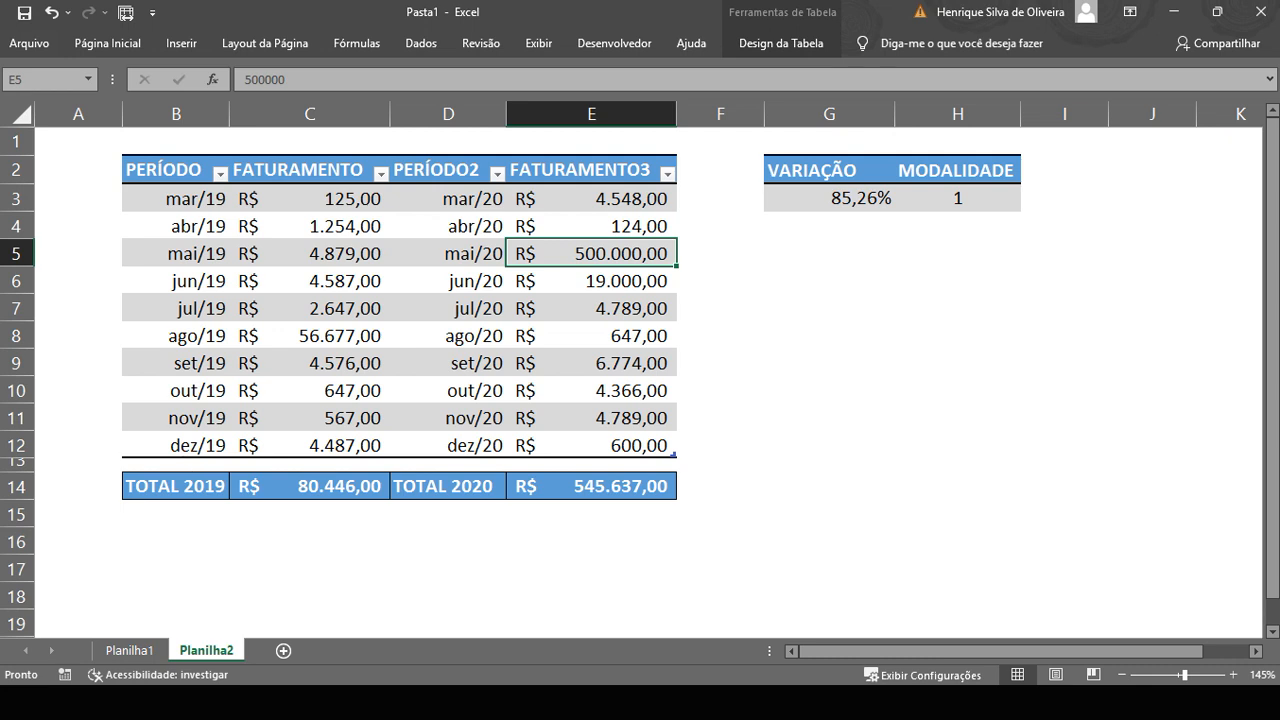
key("Up")
key("Right")
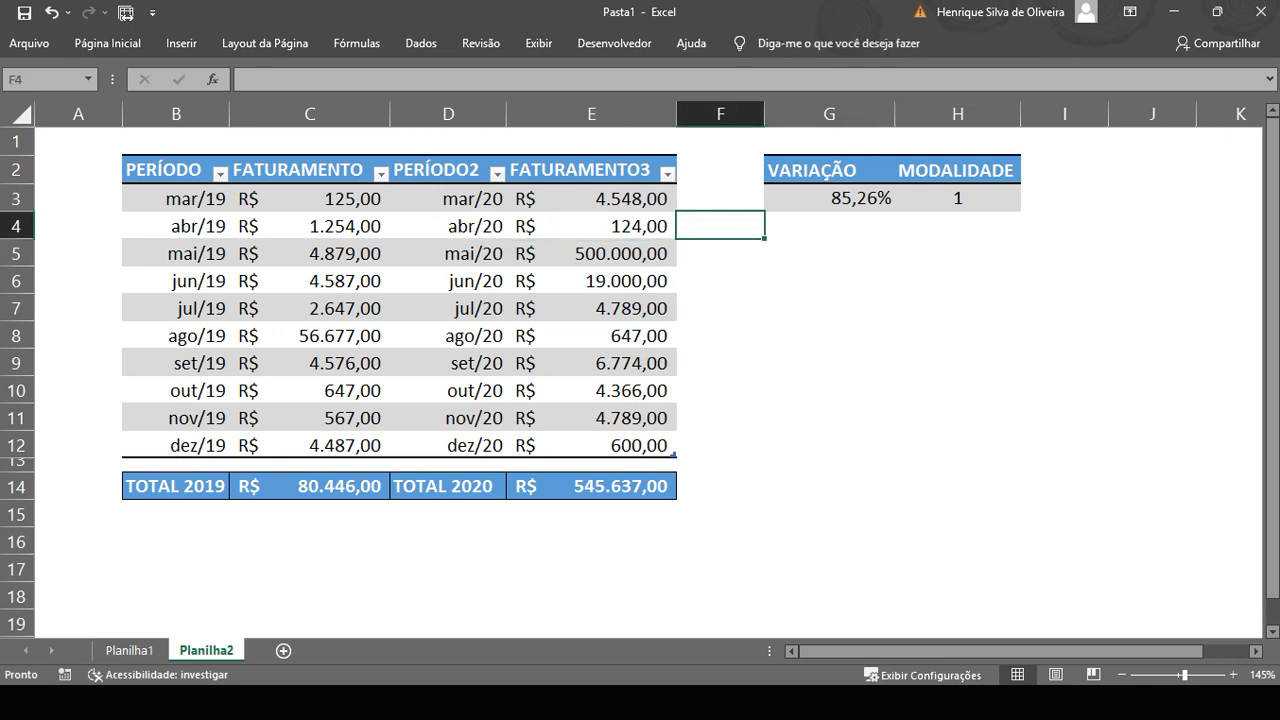
key("Down")
key("Down")
key("Down")
key("Down")
key("Down")
key("Down")
key("Down")
key("Left")
key("Down")
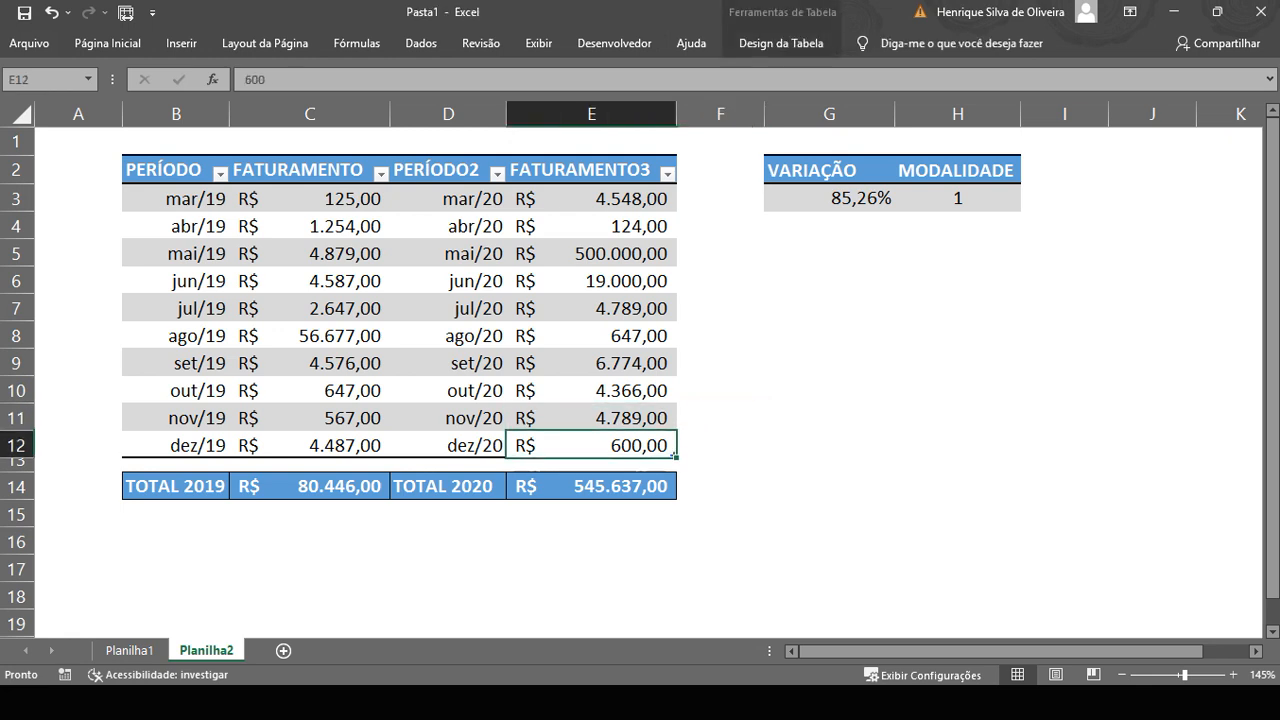
key("Down")
key("Down")
key("Left")
key("Left")
key("Left")
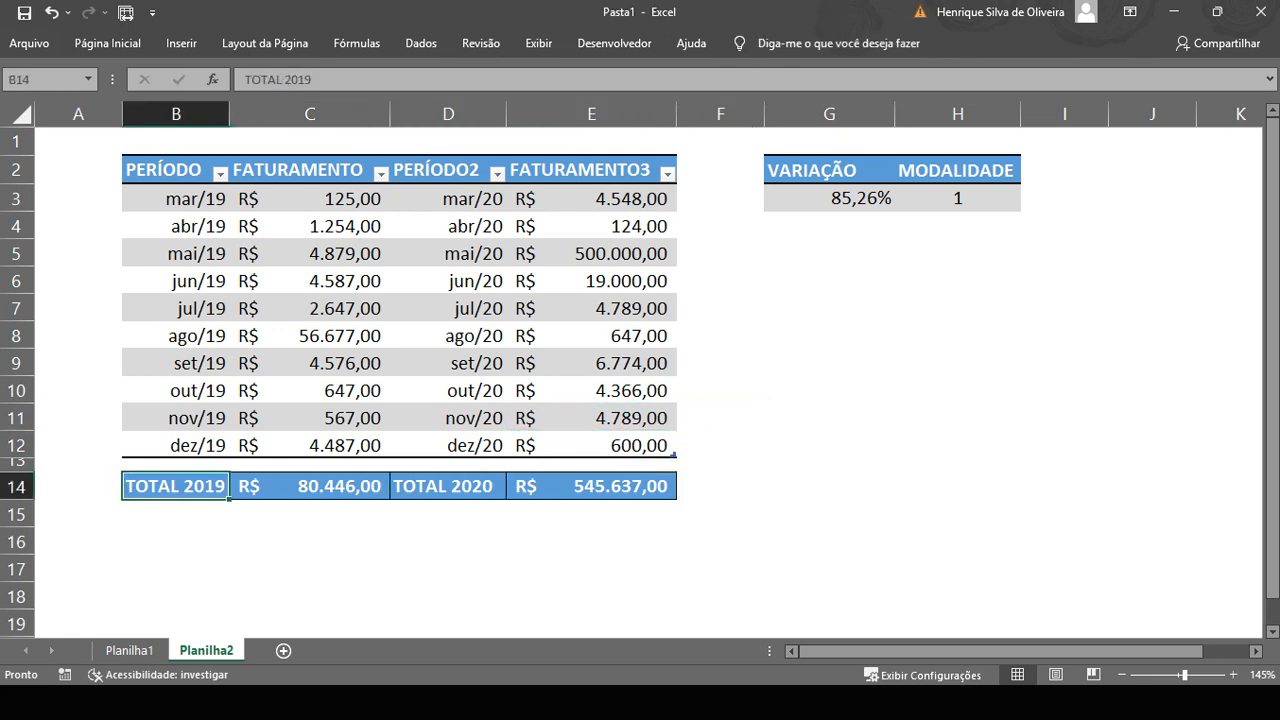
key("Right")
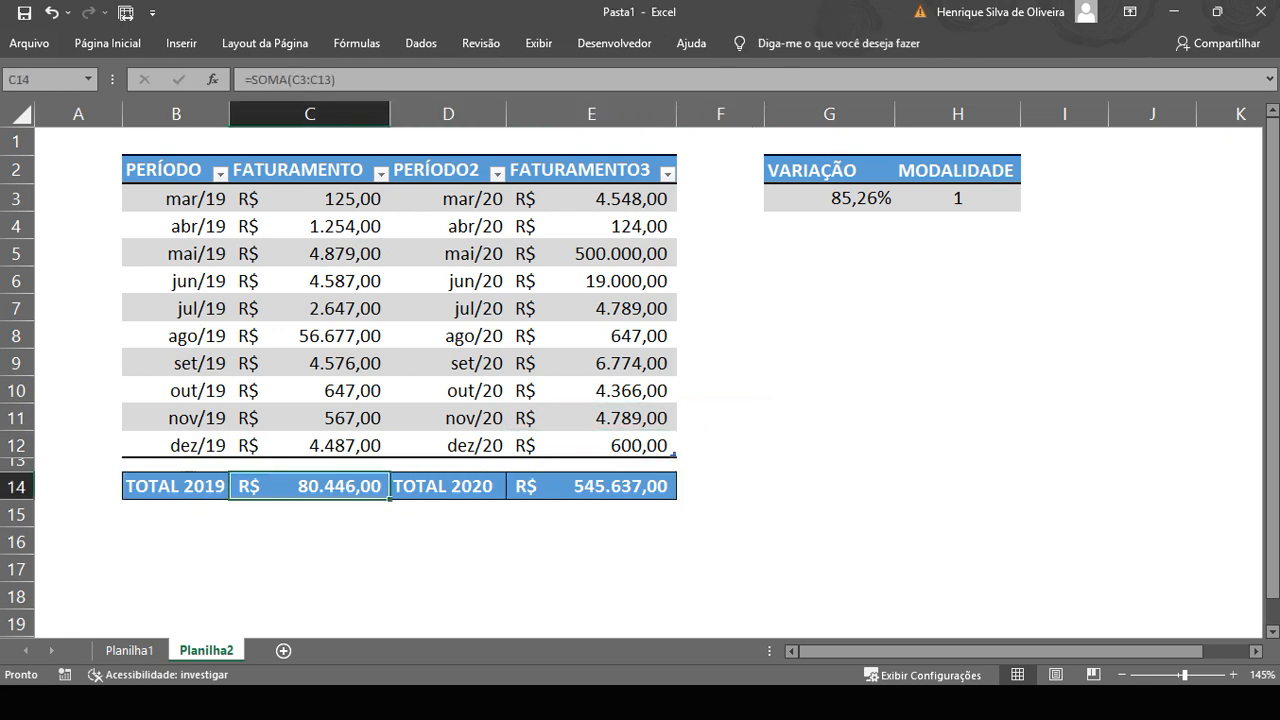
key("Right")
key("Right")
key("Right")
key("Right")
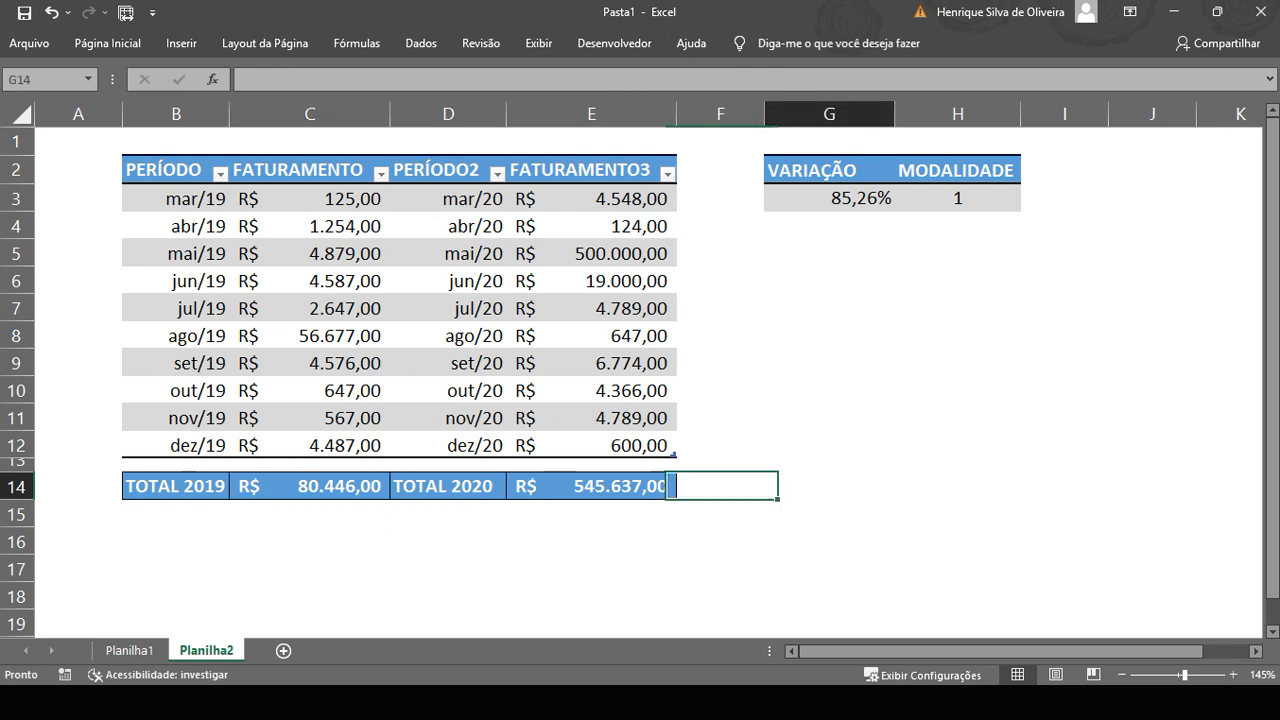
- Examine the VARIAÇÃO cell and the MODALIDADE cell with their formulas for the 500000 mai/20 revenue
key("Up")
key("Up")
key("Up")
key("Up")
key("Up")
key("Up")
key("Up")
key("Up")
key("Up")
key("Up")
key("Up")
key("Up")
key("Up")
key("Down")
key("Down")
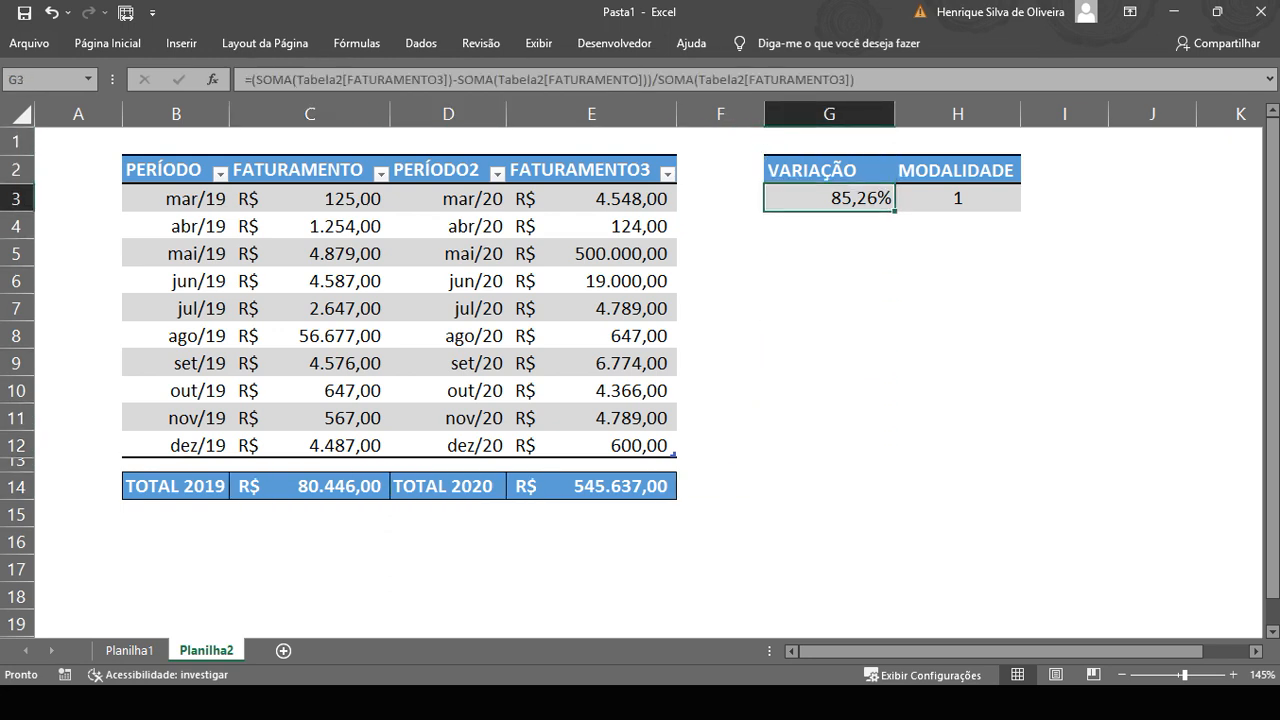
key("Down")
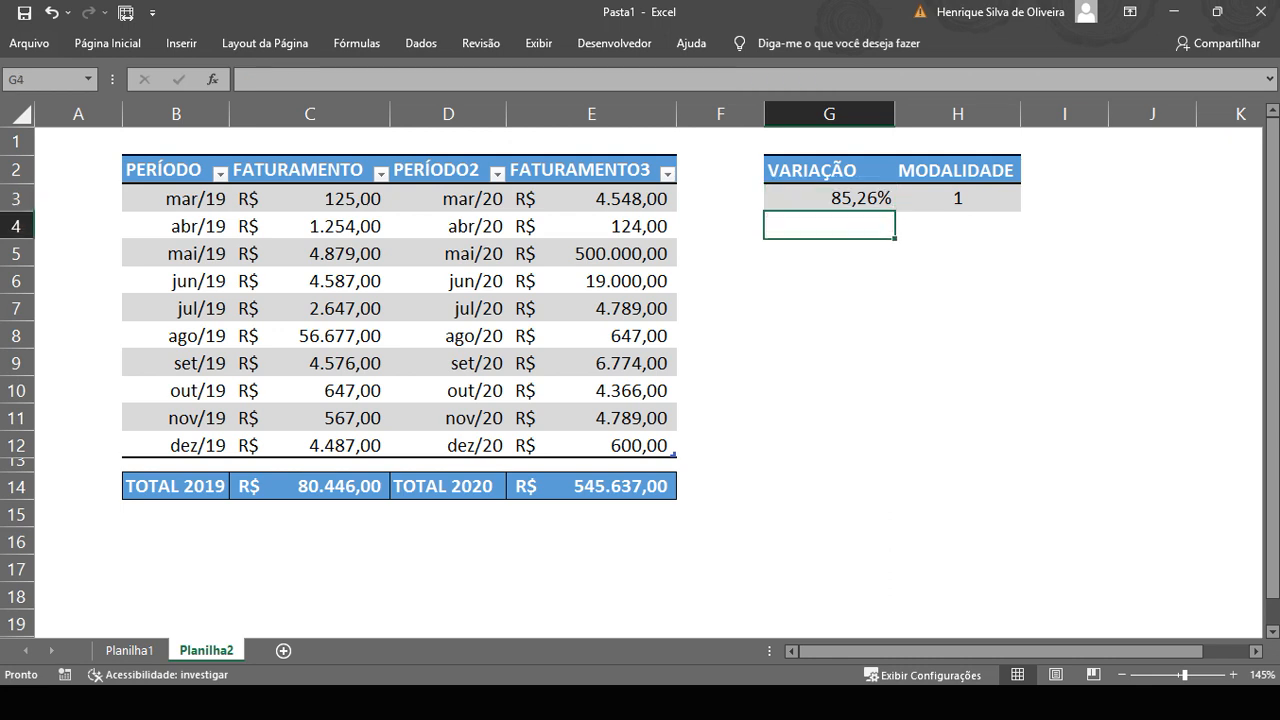
key("Up")
key("Right")
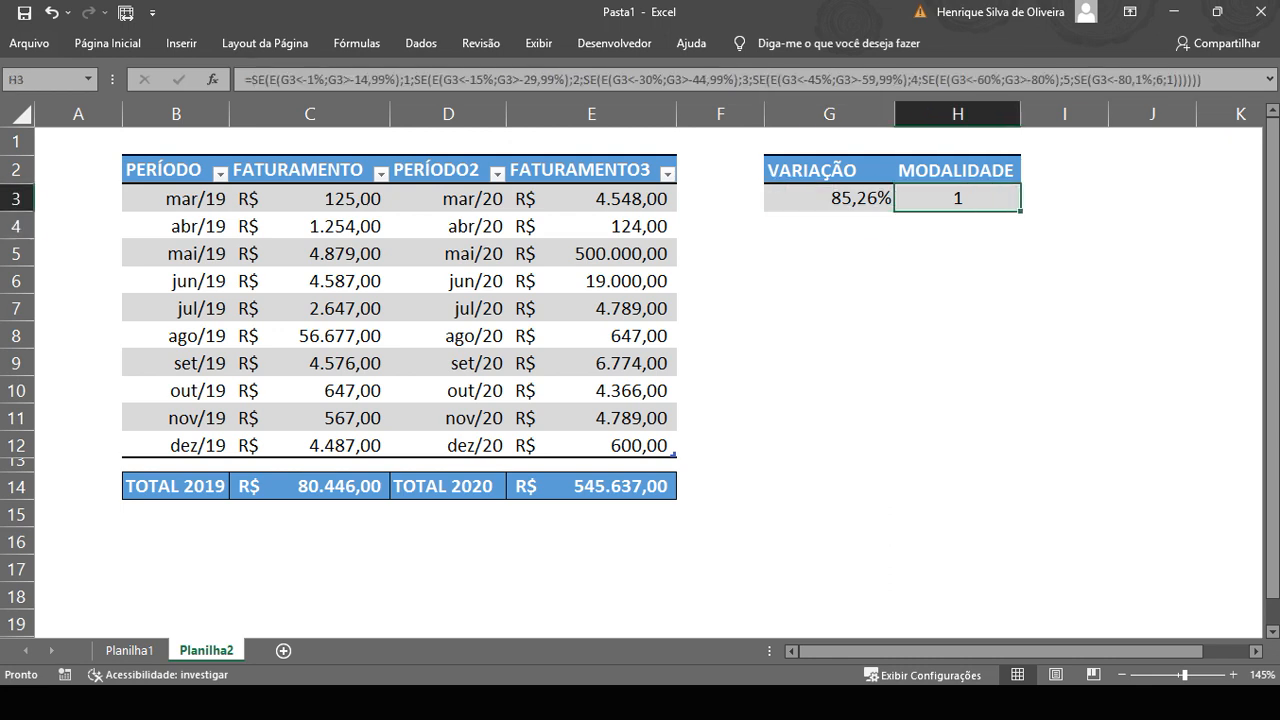
- Set the mai/20 revenue in the FATURAMENTO3 column to 1
key("Left")
key("Left")
key("Left")
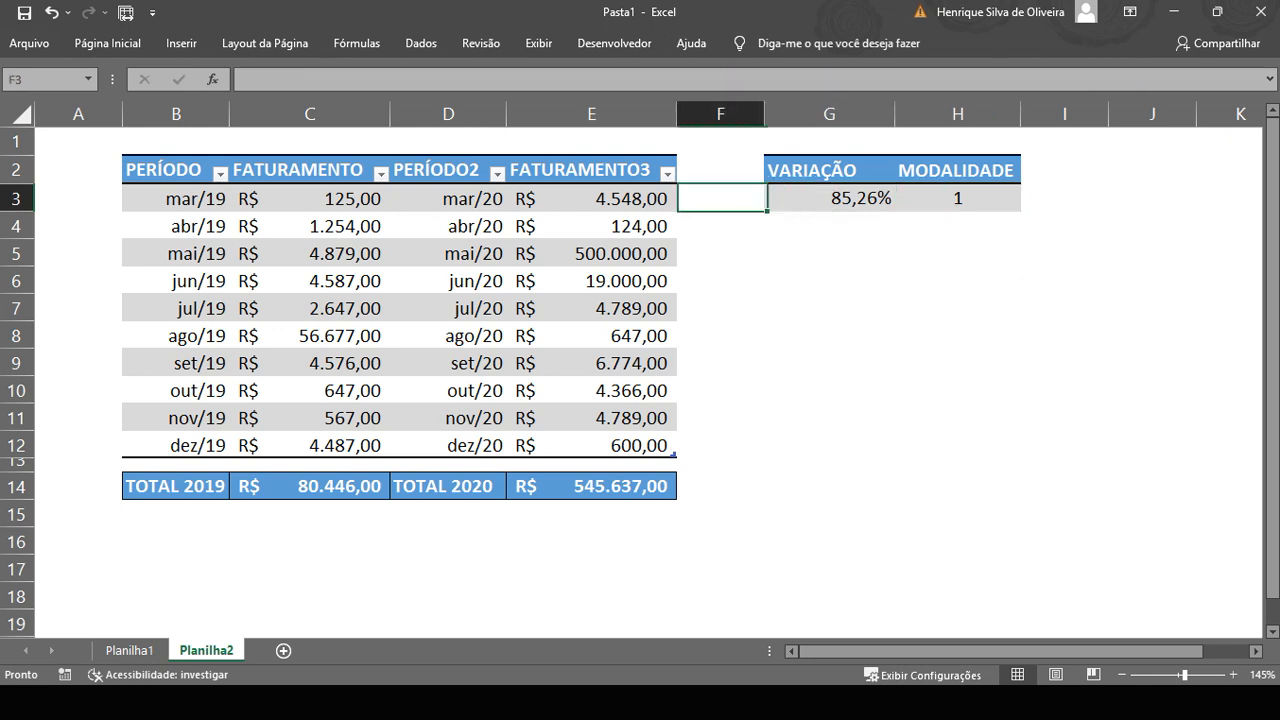
key("Down")
key("Down")
key("Down")
key("Down")
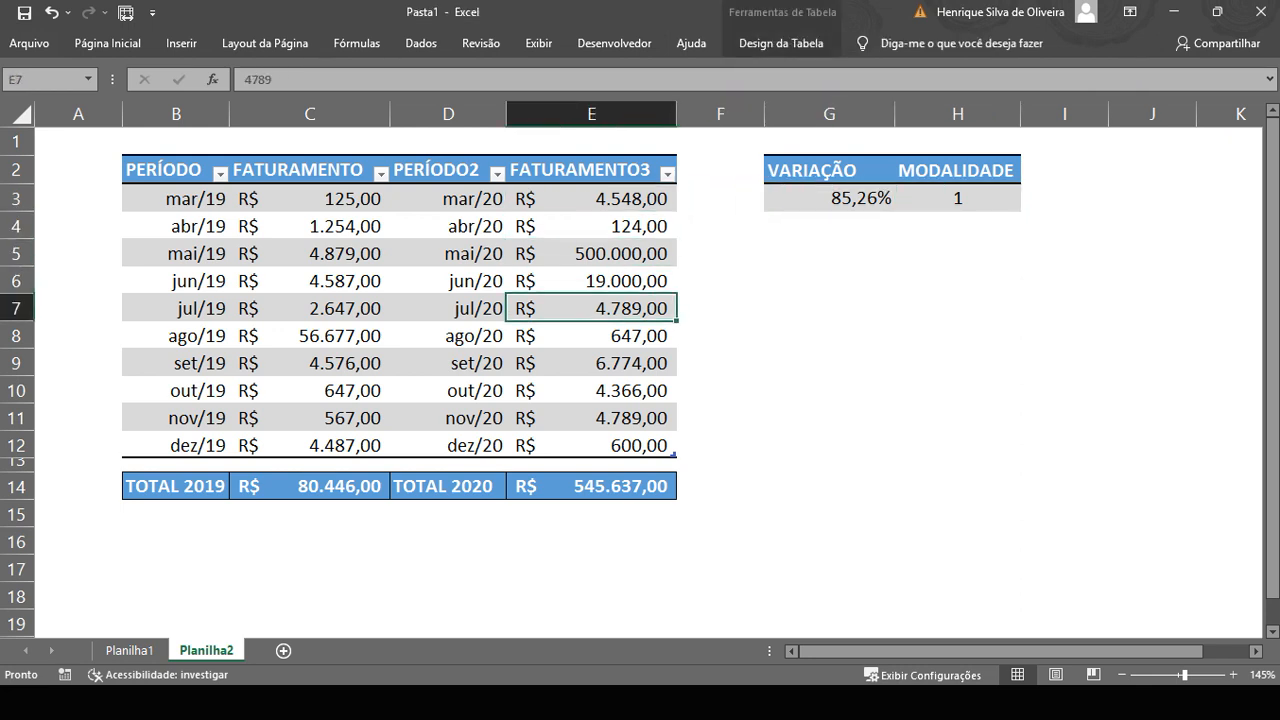
key("Down")
key("Up")
key("Up")
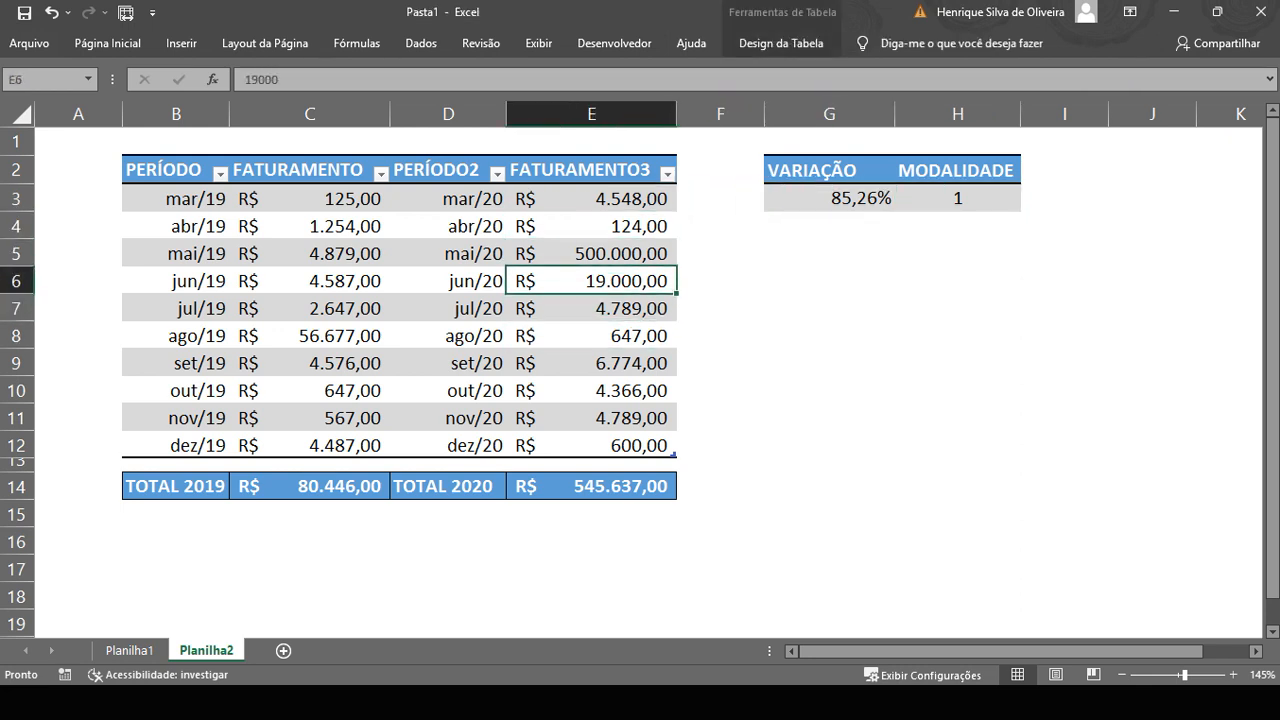
key("Up")
type("17")
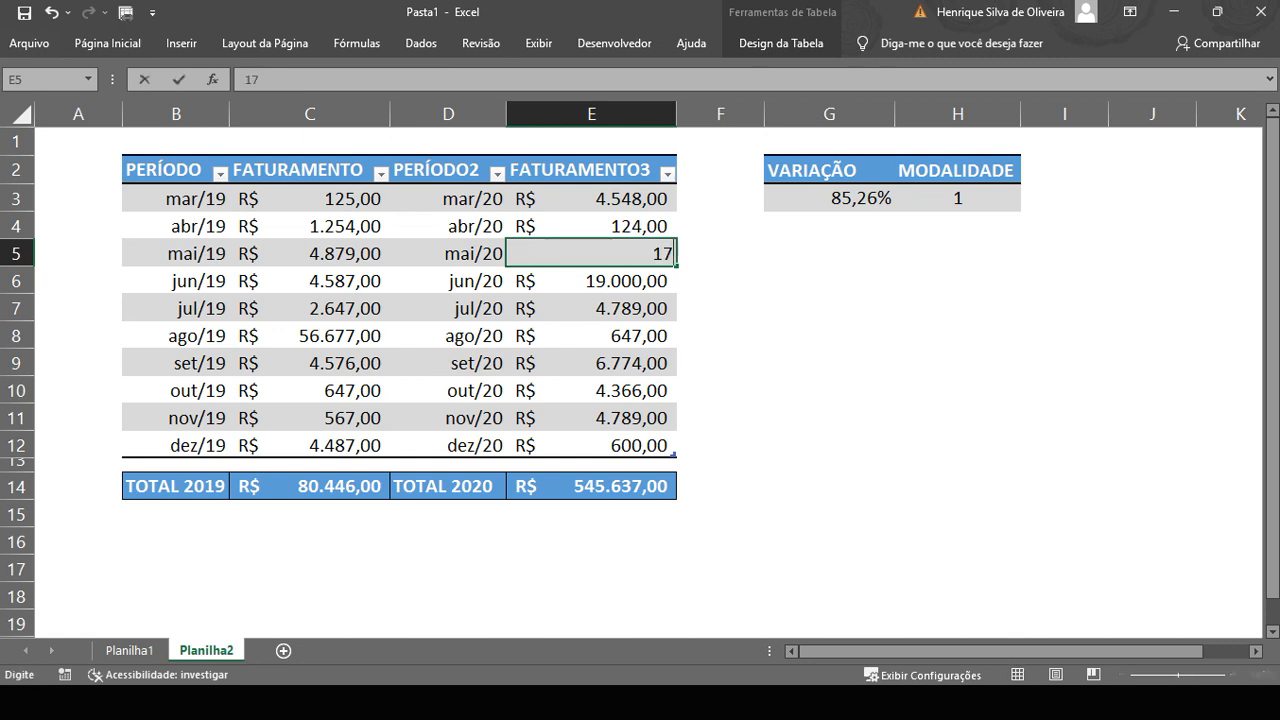
key("BackSpace")
key("BackSpace")
type("1")
key("Return")
key("Up")
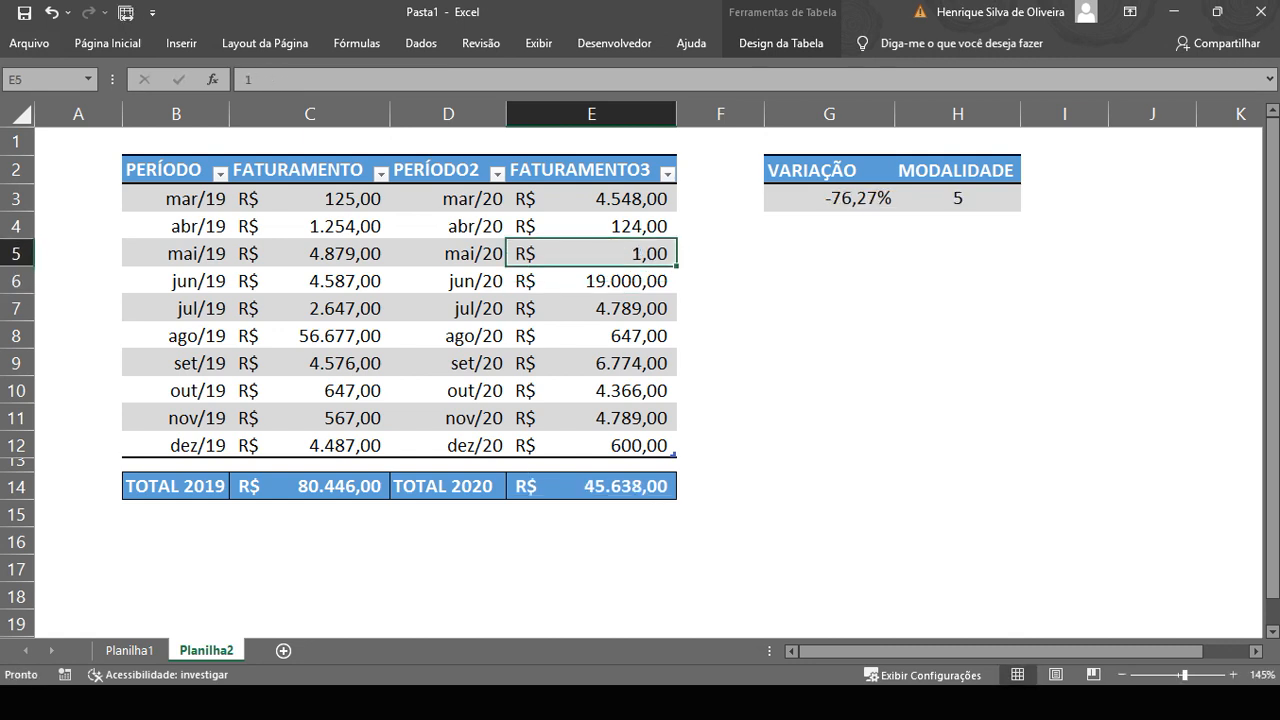
- Check the VARIAÇÃO and MODALIDADE cells against the reduced mai/20 revenue
key("Right")
key("Right")
key("Up")
key("Up")
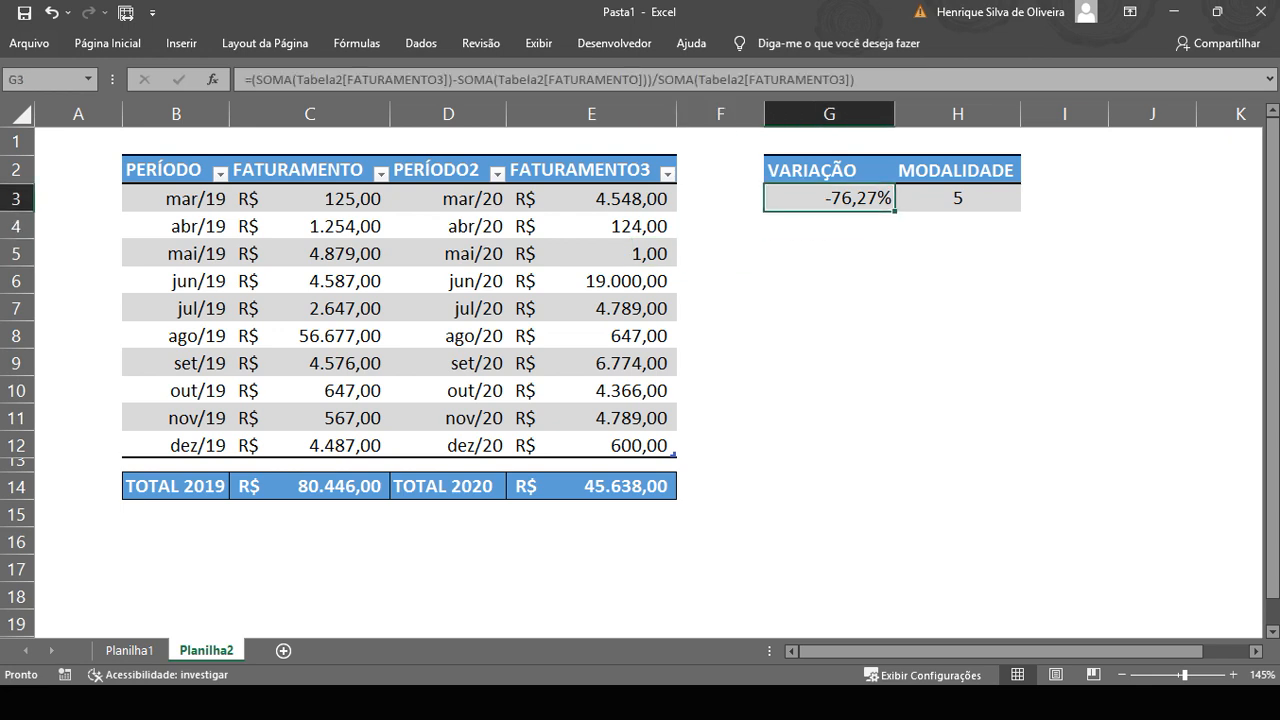
key("Right")
key("Right")
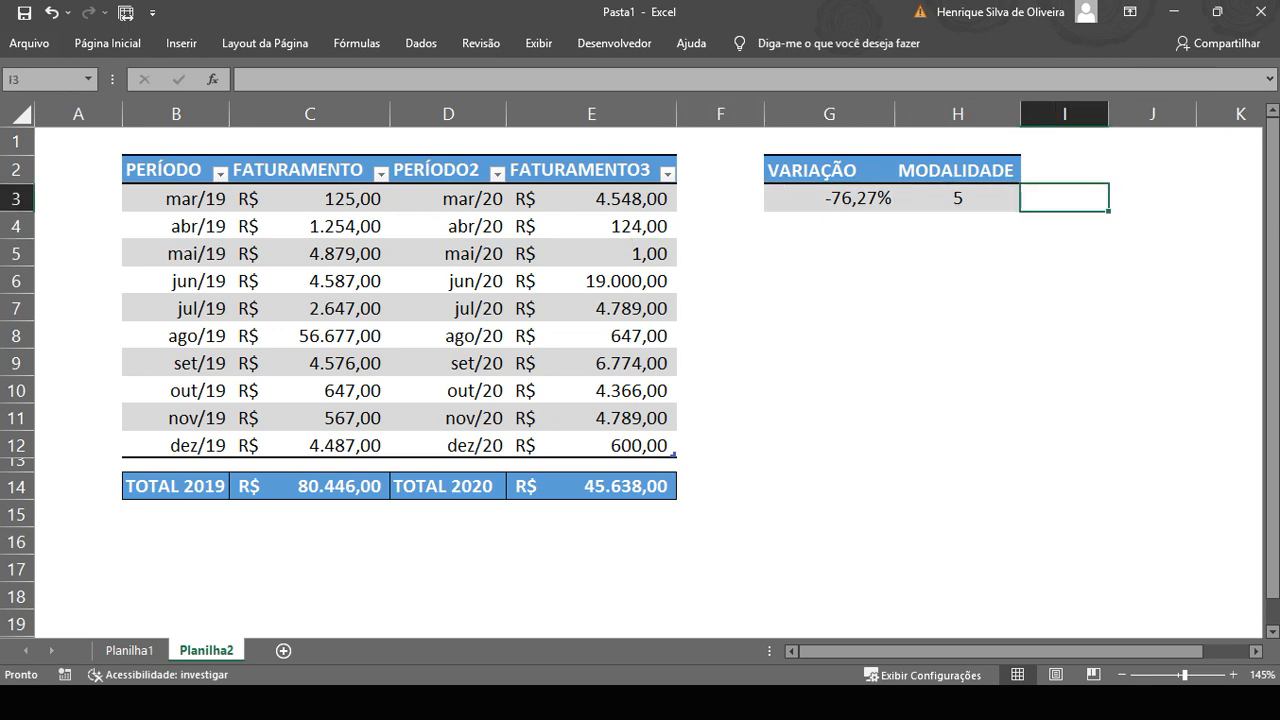
- Set the abr/20 and jun/20 revenues in the FATURAMENTO3 column to 1 each
key("Left")
key("Left")
key("Left")
key("Down")
key("Down")
key("Left")
key("Up")
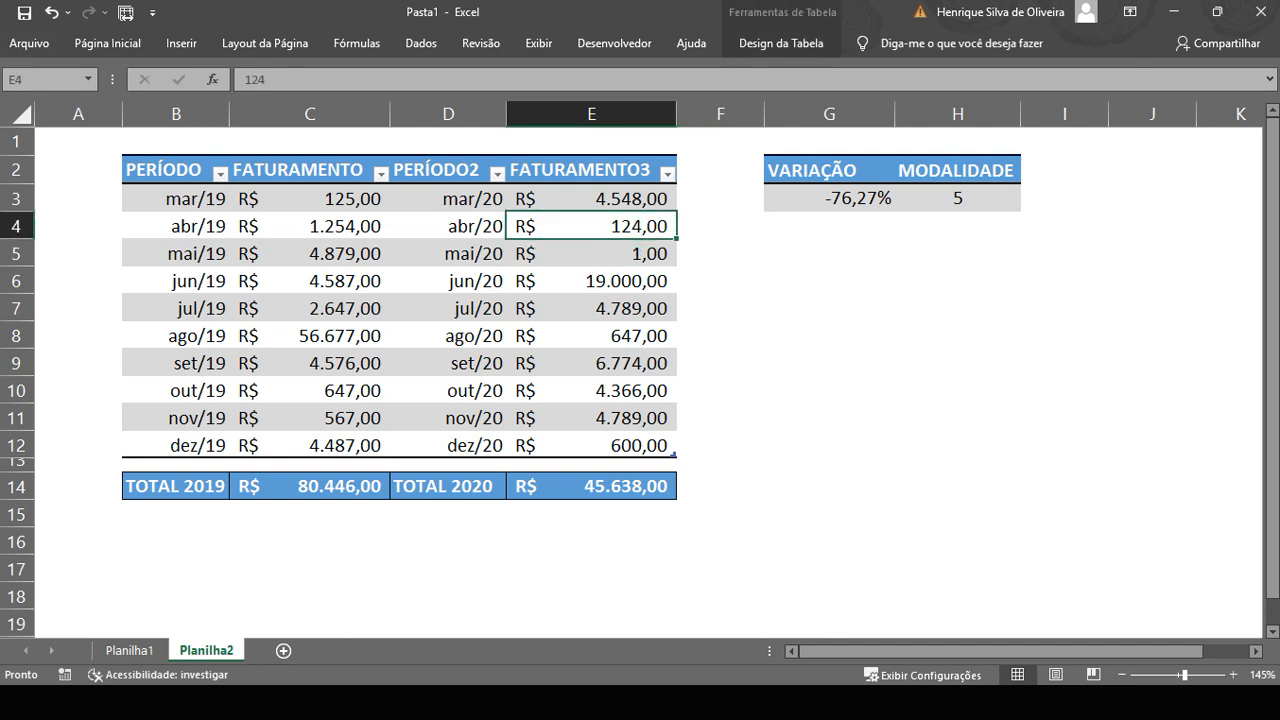
type("1")
key("Return")
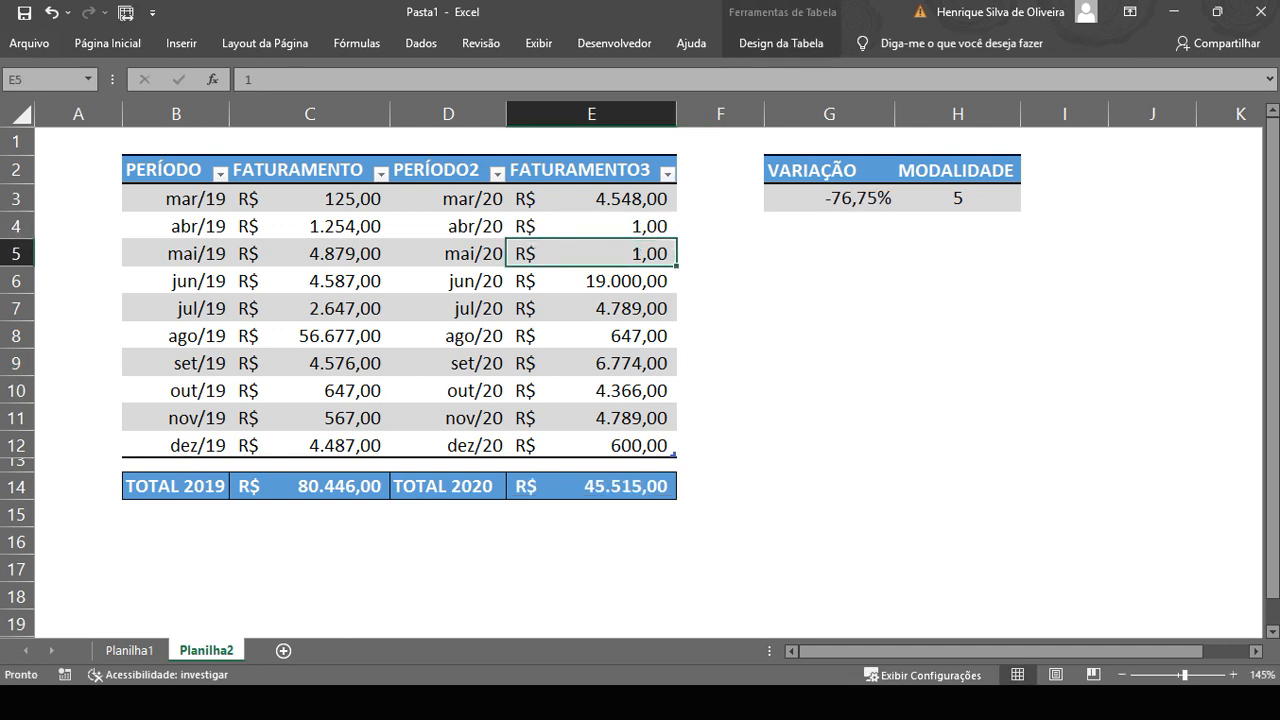
key("Down")
key("Down")
key("Up")
type("1")
key("Return")
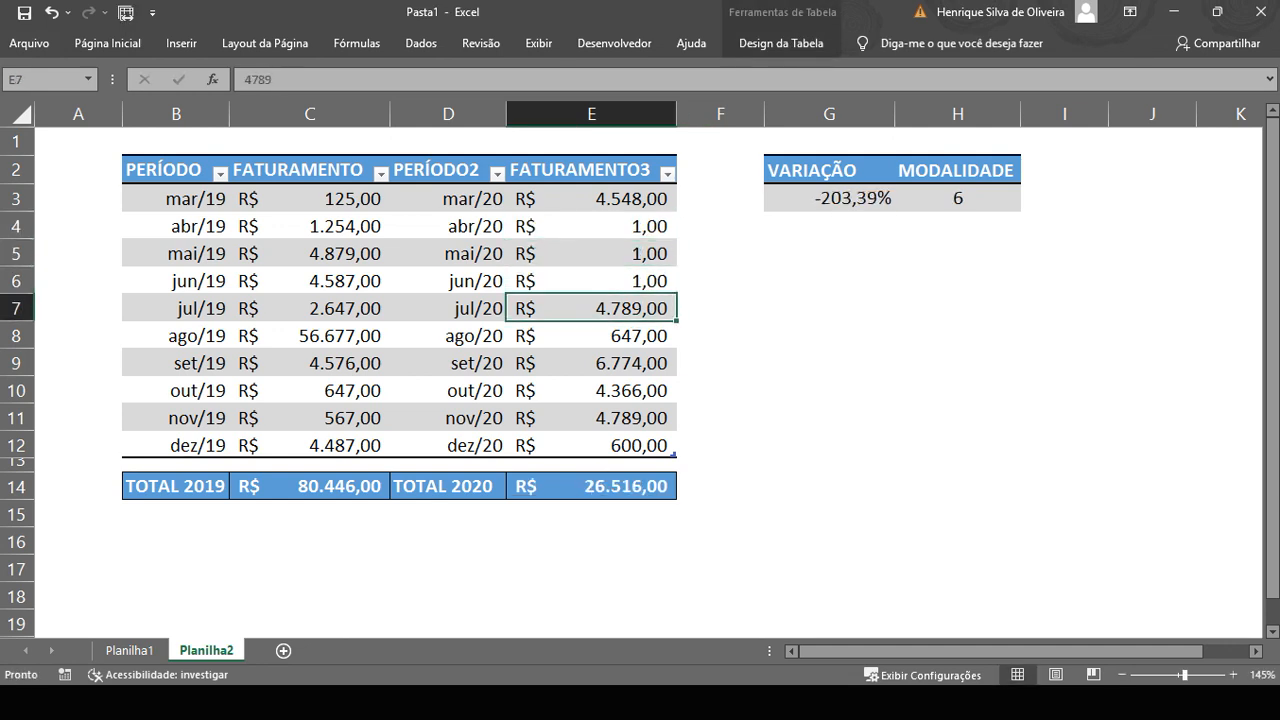
- Review the MODALIDADE cell and its formula against the lowered 2020 revenues
key("Up")
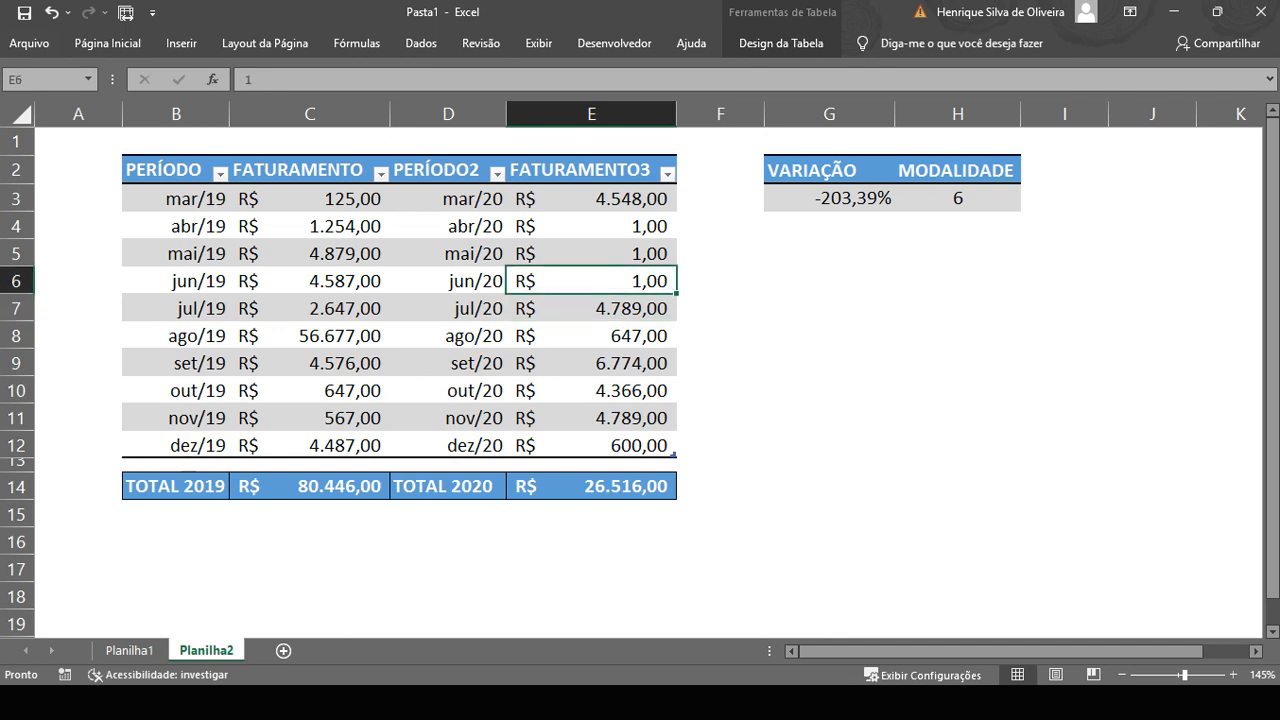
key("Up")
key("Up")
key("Up")
key("Right")
key("Right")
key("Right")
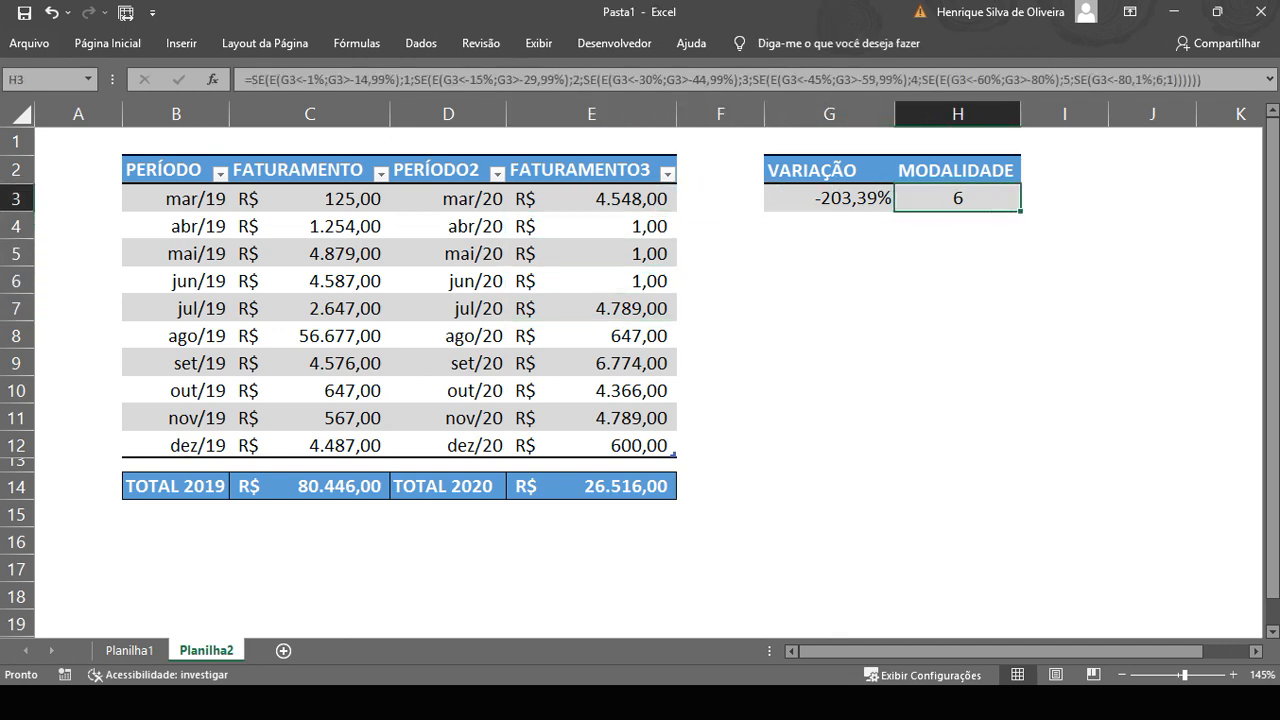
- Set the abr/20 and mai/20 revenues in the FATURAMENTO3 column to 50 each and the jun/20 revenue to 100
key("Left")
key("Left")
key("Left")
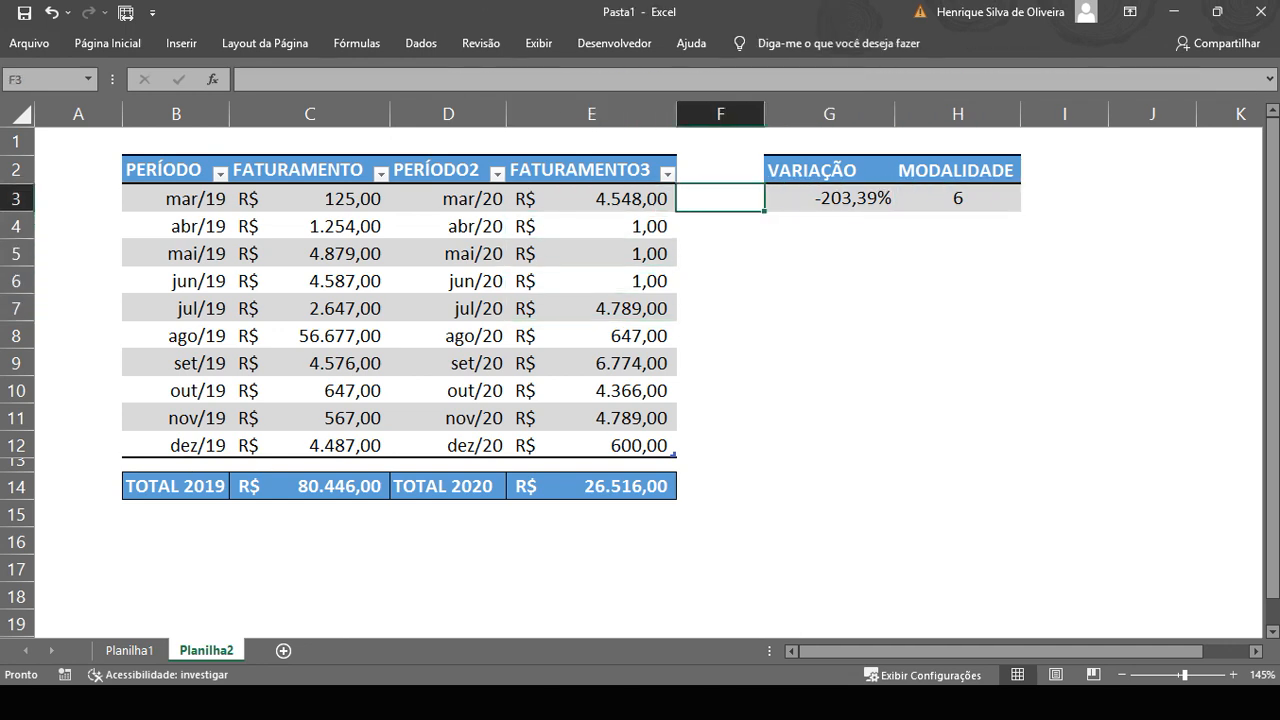
key("Down")
type("50")
key("Return")
type("50")
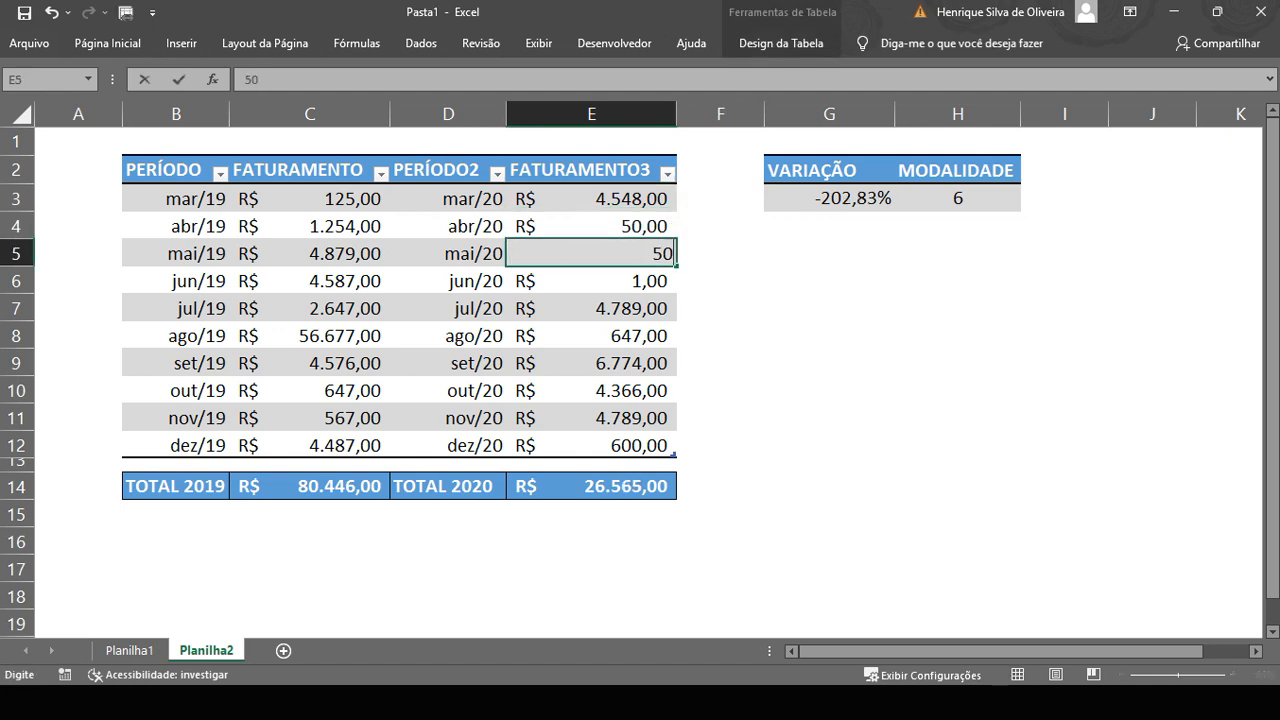
key("Return")
type("100")
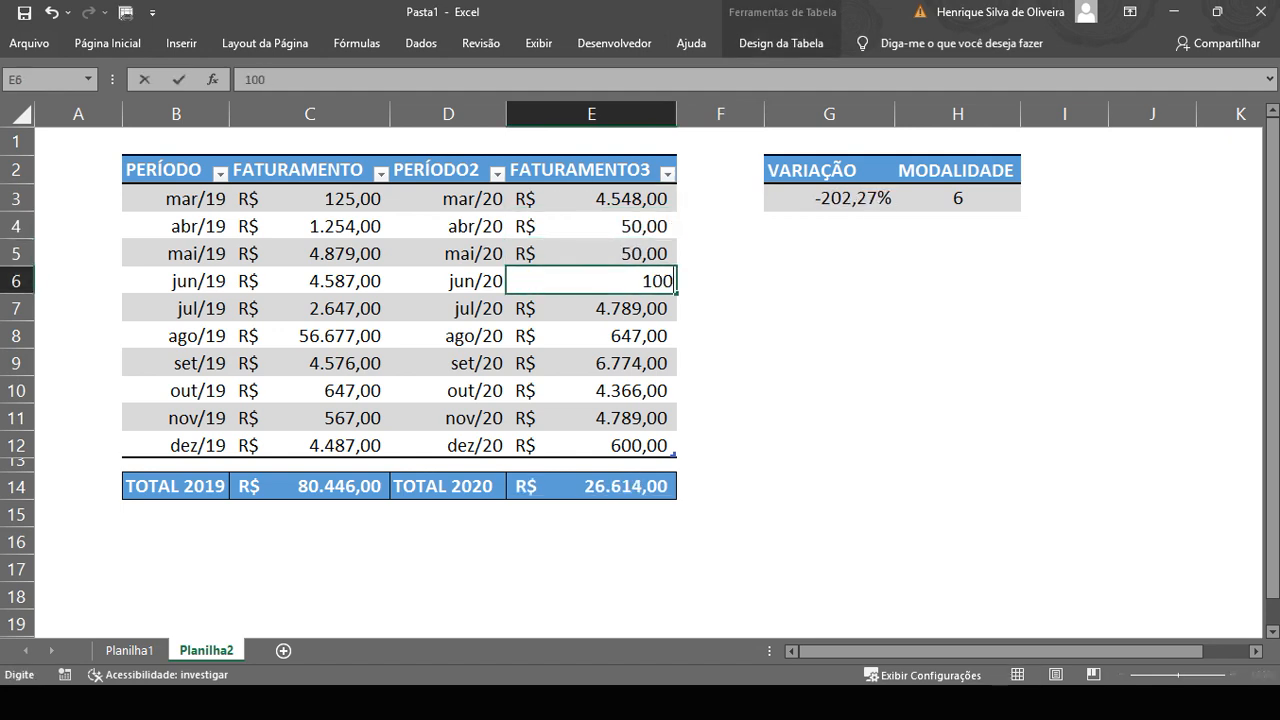
key("Return")
- Set the jun/20 revenue in the FATURAMENTO3 column to 10000
key("Up")
key("Down")
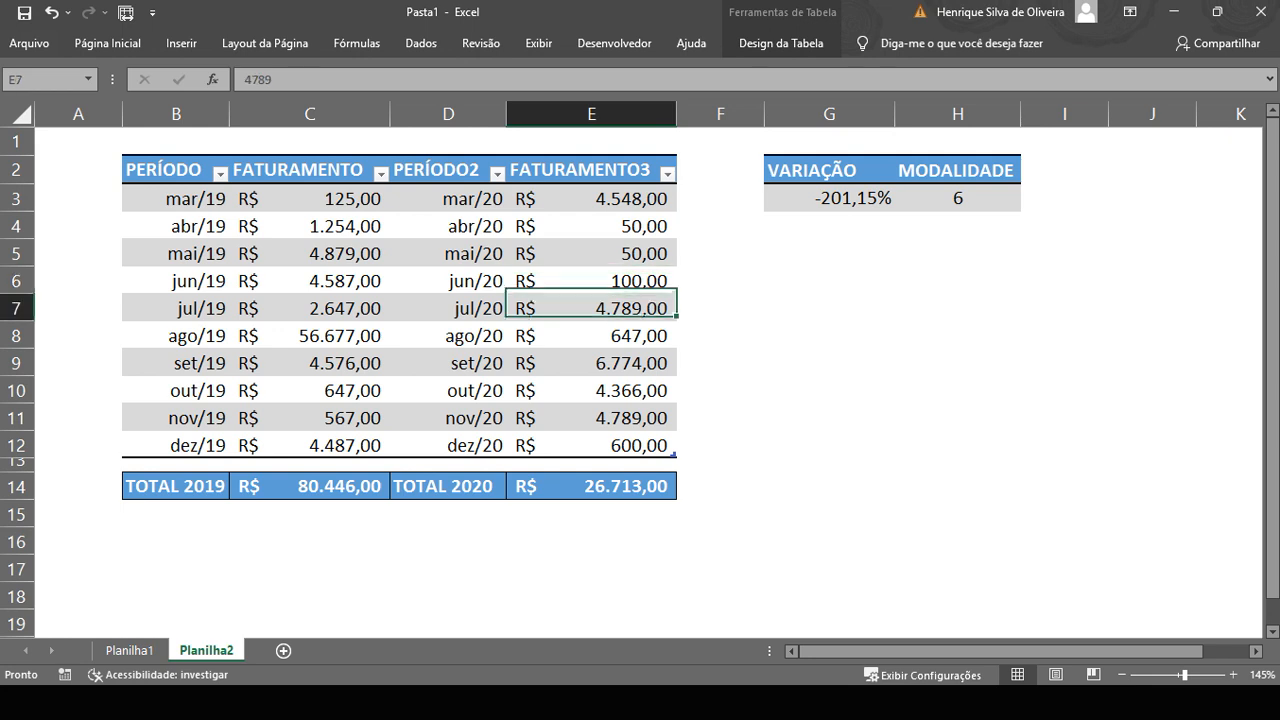
key("Up")
type("10000")
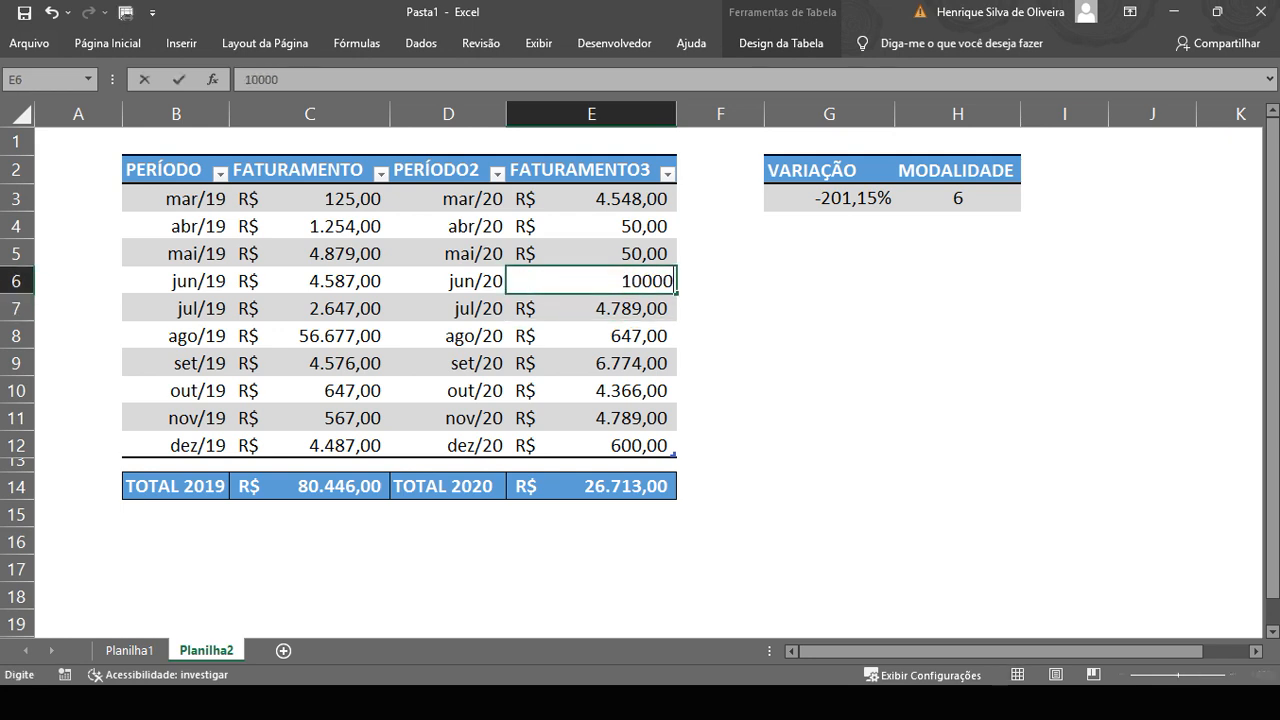
key("Return")
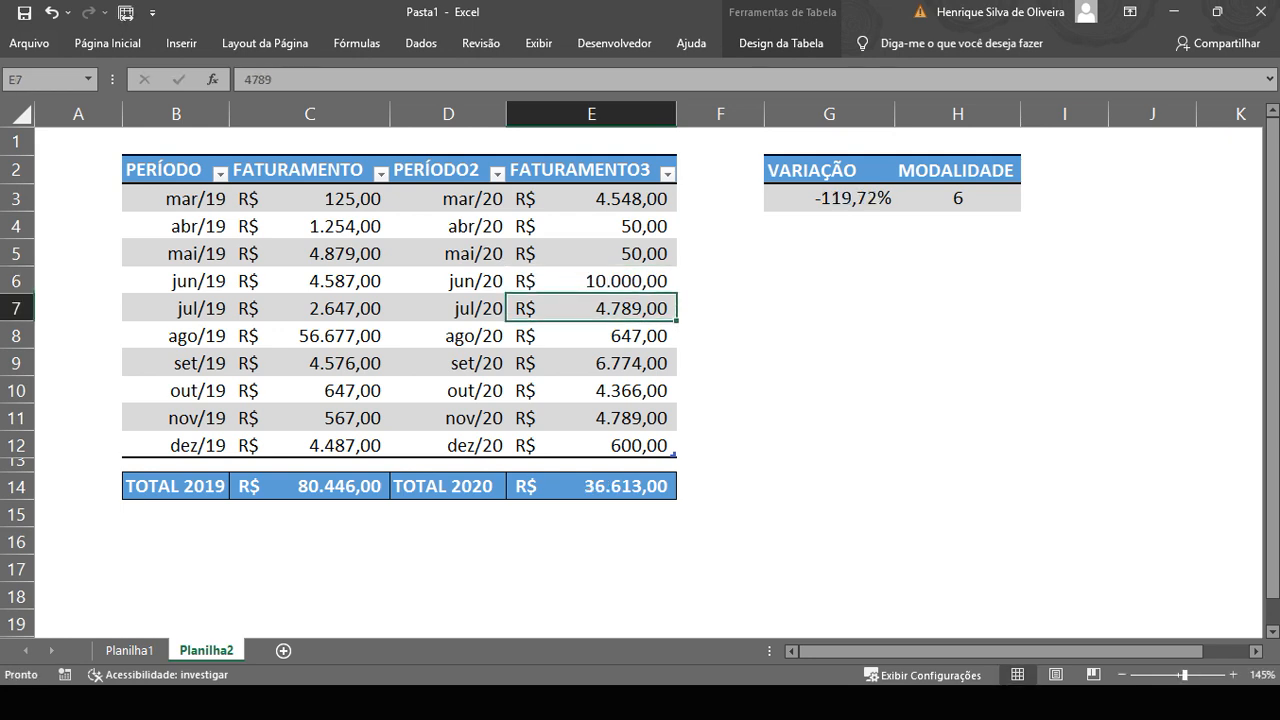
- Set the mar/20 revenue in the FATURAMENTO3 column to 10.000
key("Down")
key("Up")
key("Up")
key("Up")
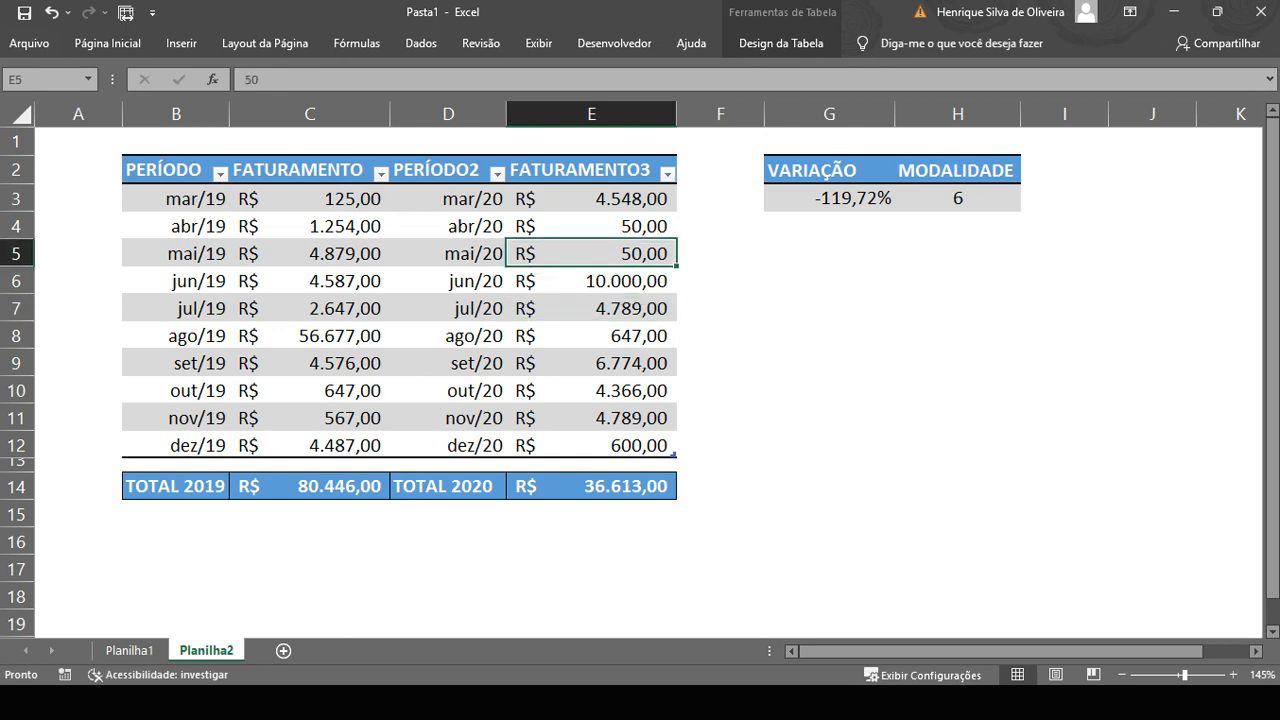
key("Up")
key("Up")
type("1")
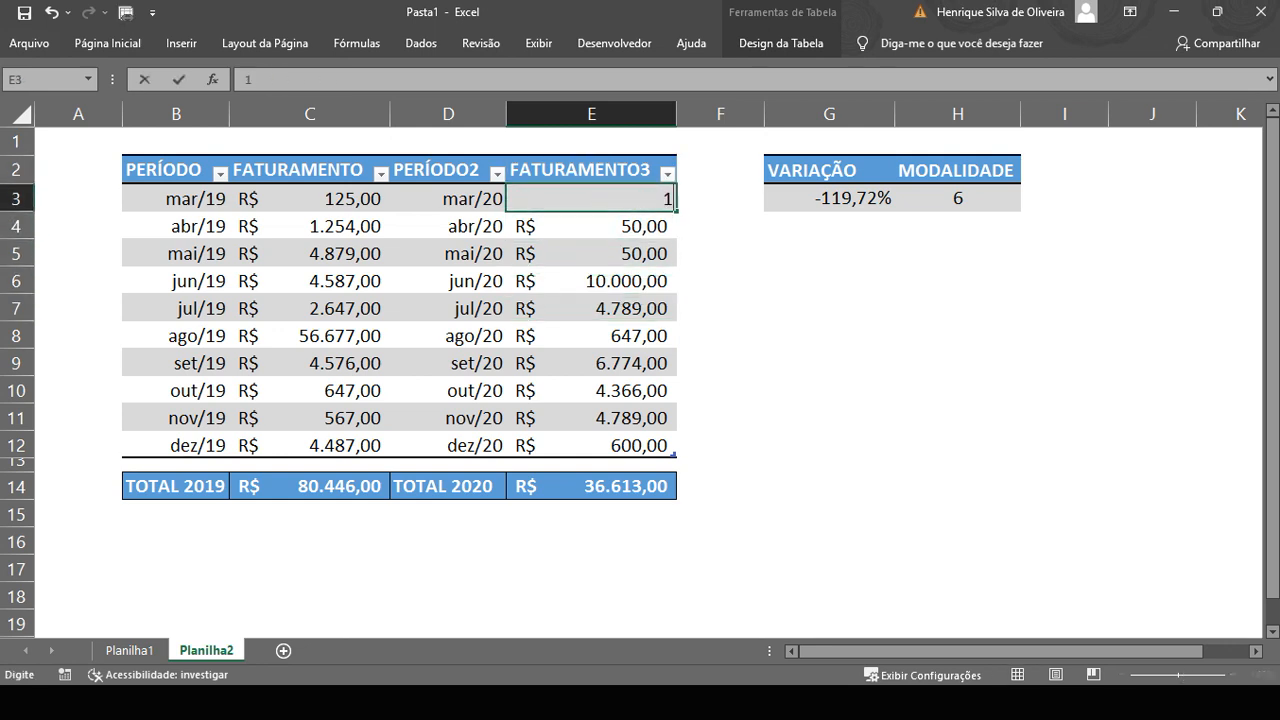
type("0.000")
key("Return")
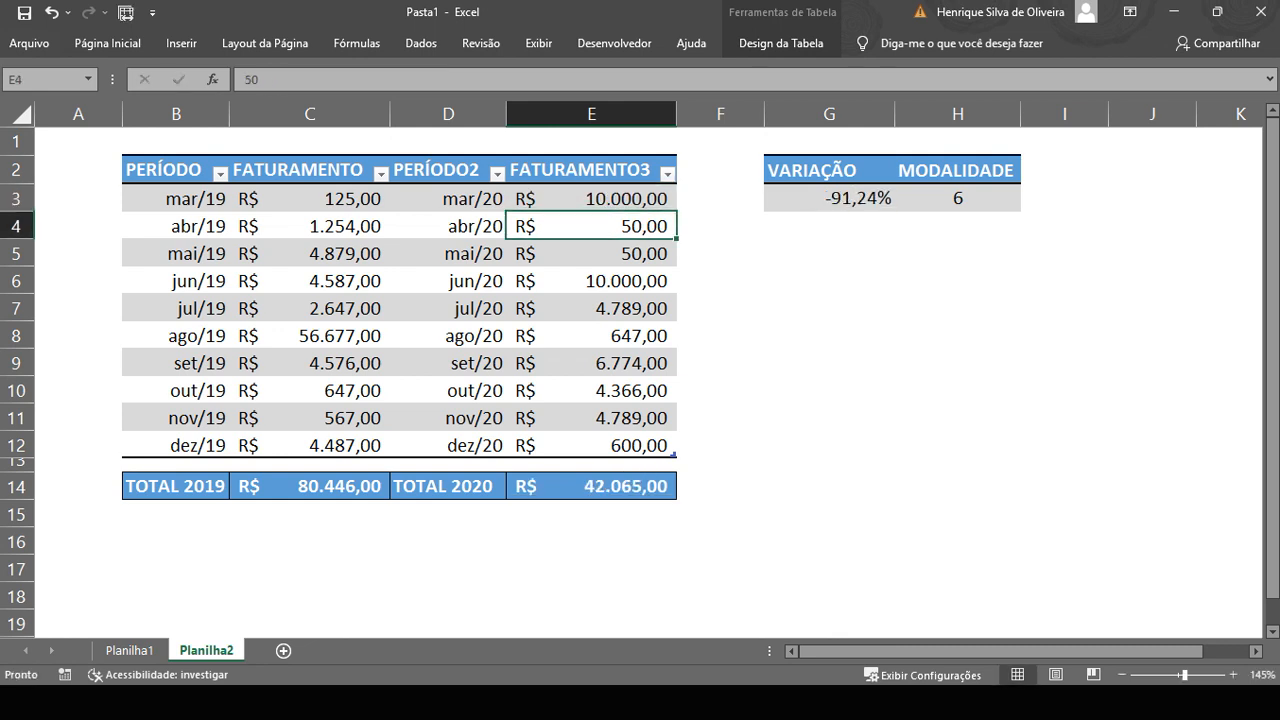
- Set the mai/20 revenue in the FATURAMENTO3 column to 10000
key("Down")
key("Up")
key("Down")
type("100")
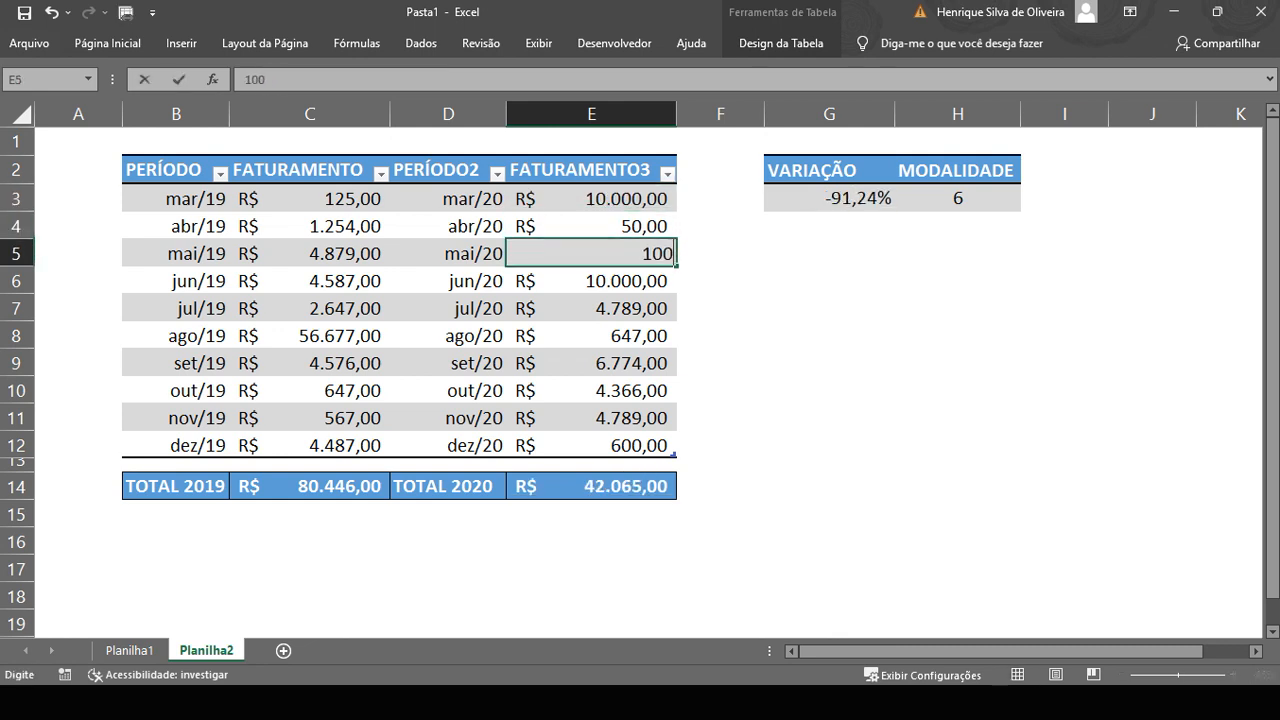
type("00")
key("Return")
- Set the abr/20 revenue in the FATURAMENTO3 column to 10000
key("Up")
key("Up")
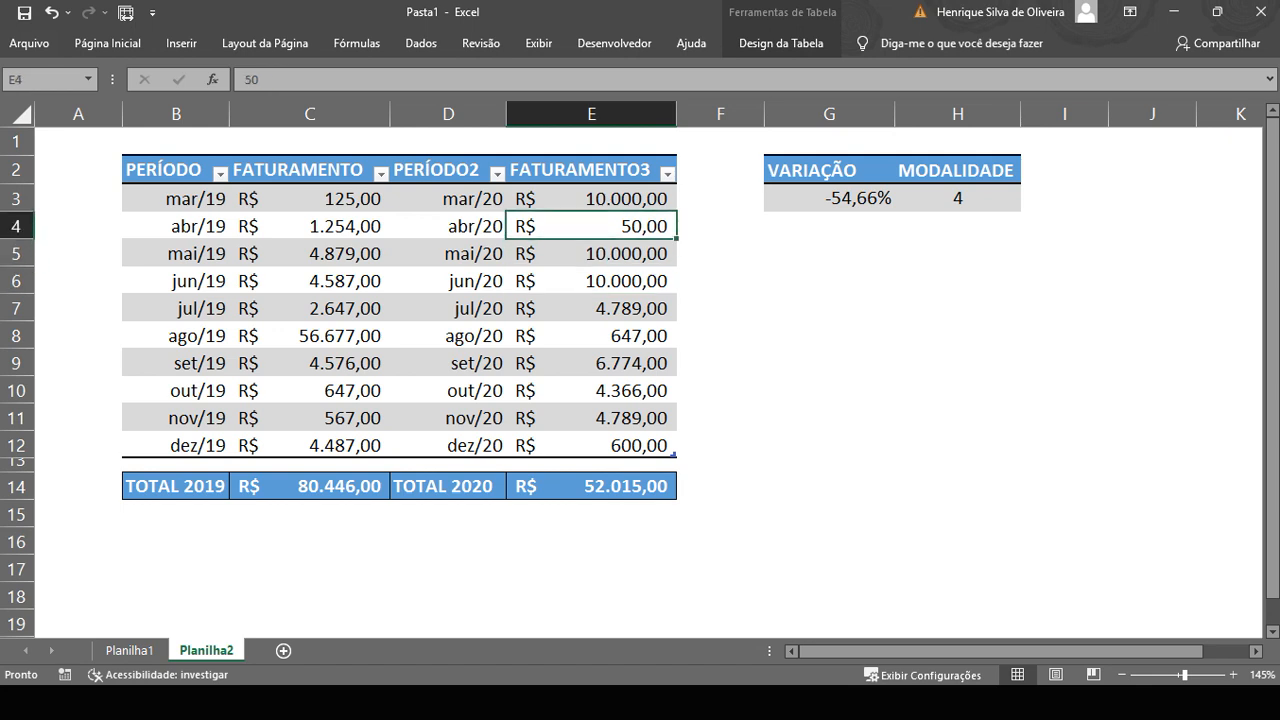
type("10000")
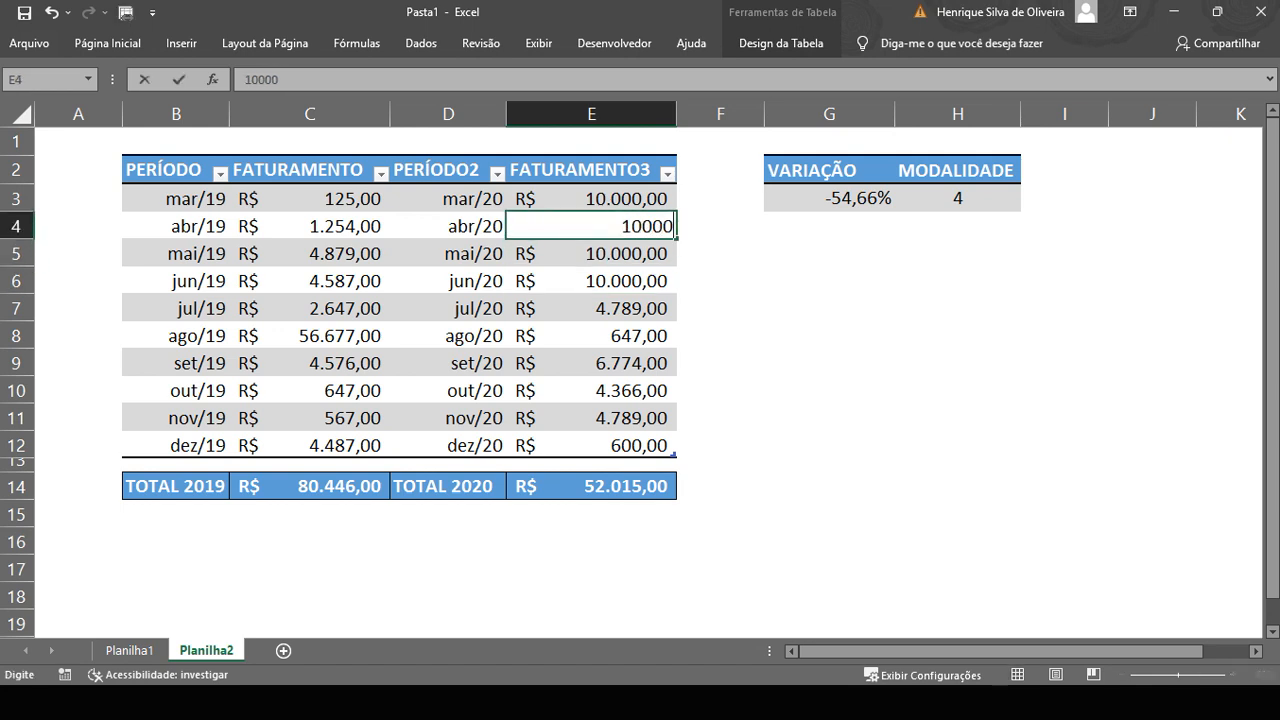
key("Return")
- Check the VARIAÇÃO and MODALIDADE cells for the raised March to June 2020 revenues
key("Right")
key("Right")
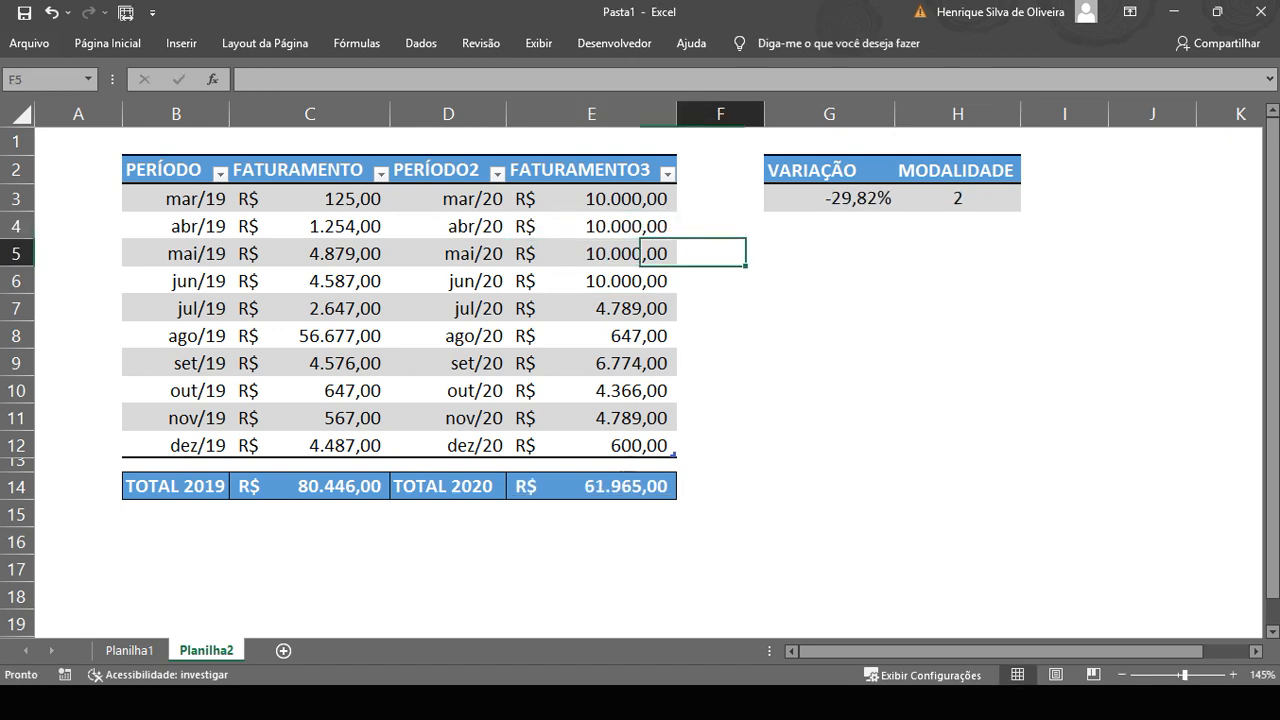
key("Up")
key("Up")
key("Right")
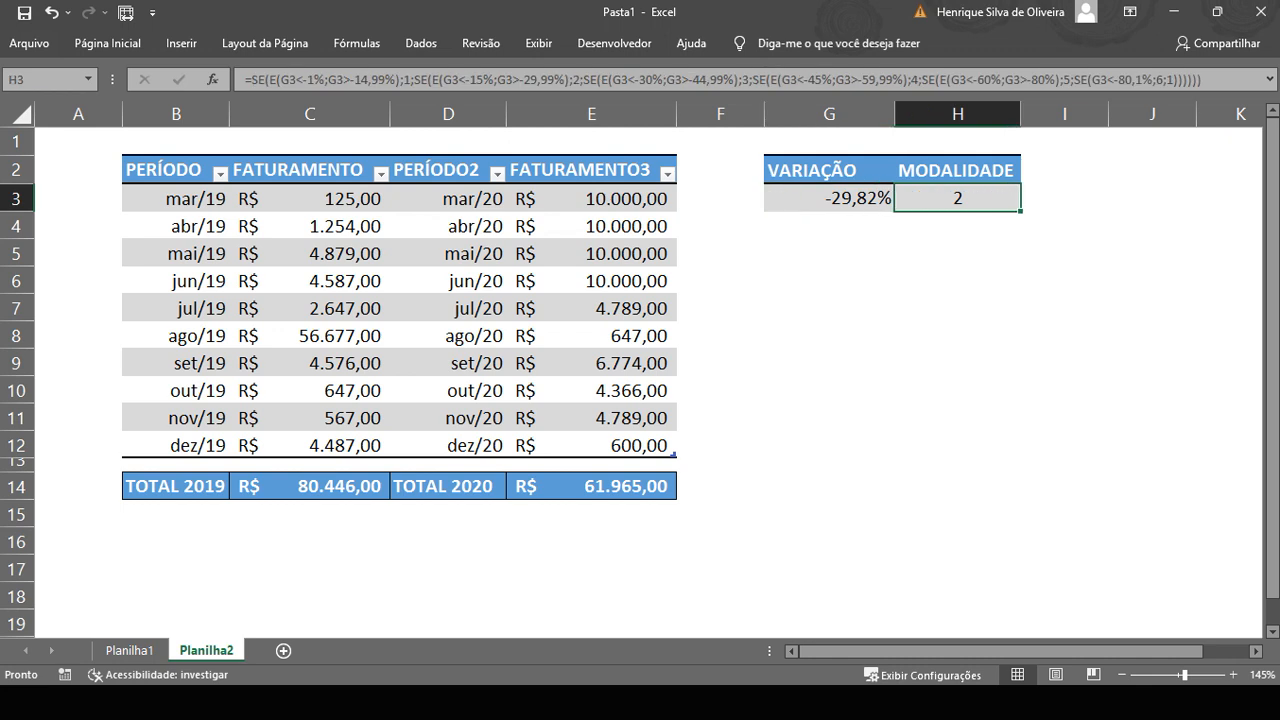